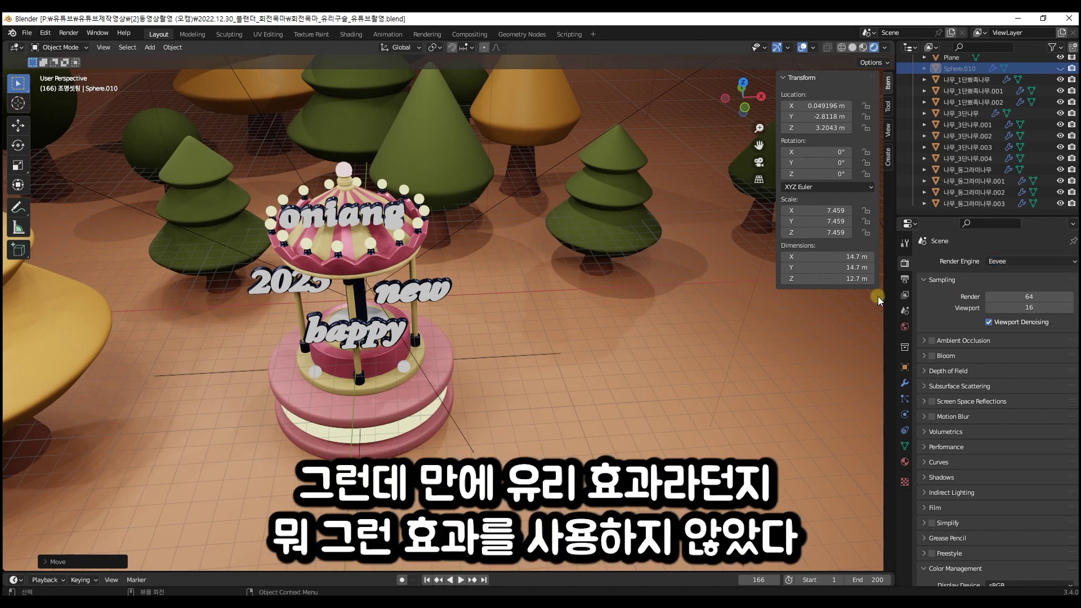
Step: Keep Eevee as the render engine and turn off the viewport overlays for a clean rendered view of the scene
left_click(1024, 266)
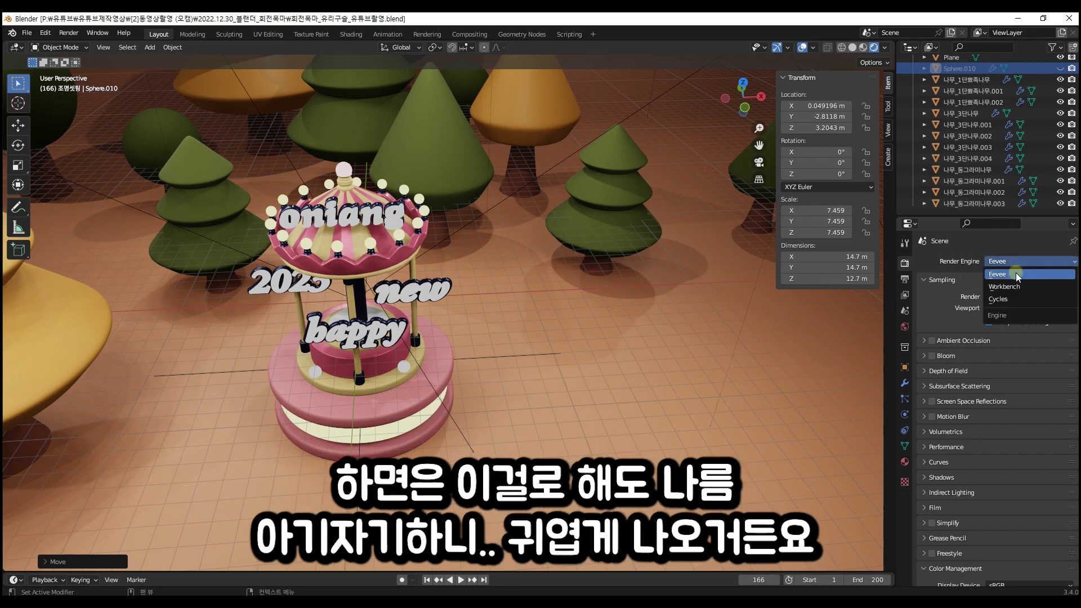
left_click(1016, 275)
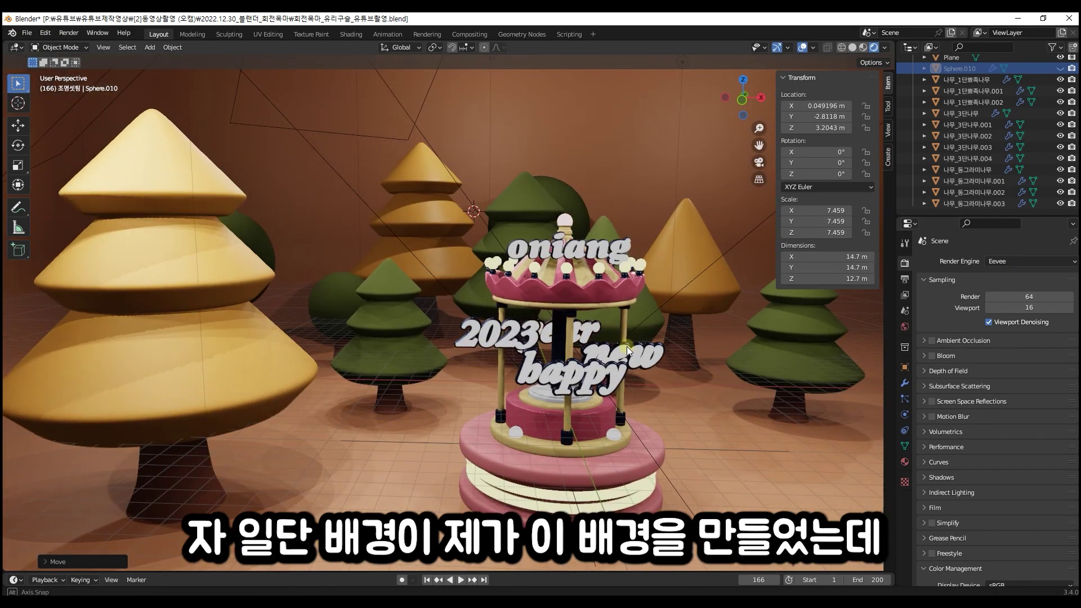
scroll(690, 391, "down", 1)
middle_click_drag(682, 392, 602, 395, "shift")
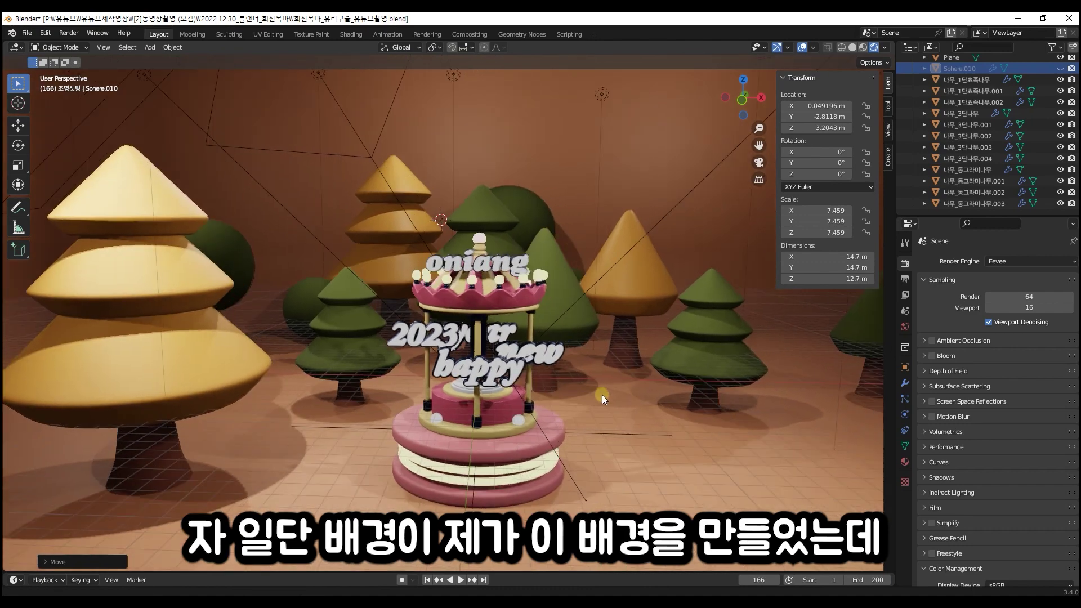
left_click(803, 47)
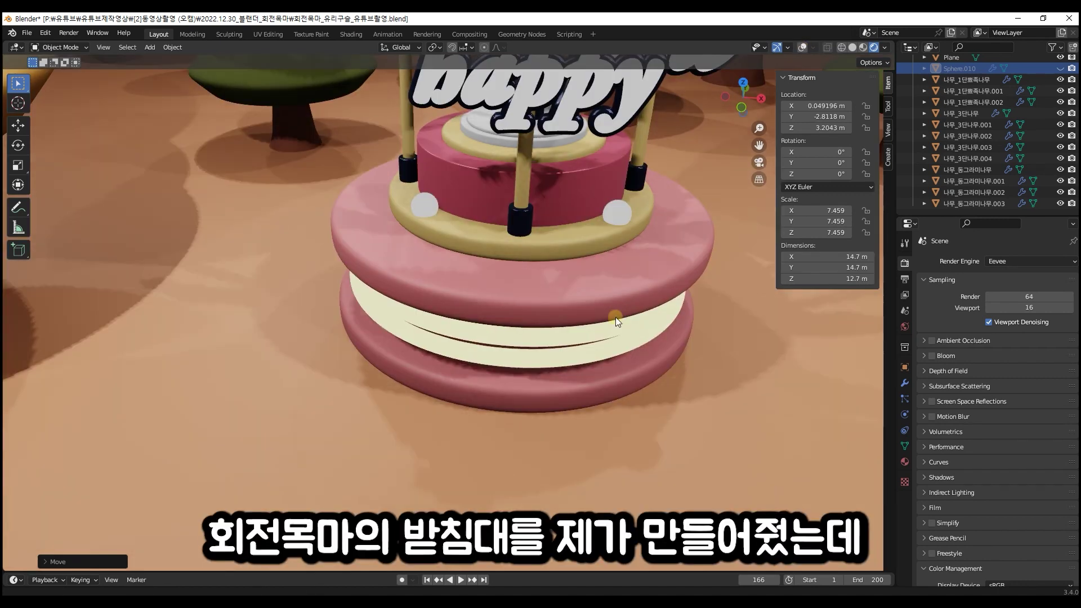
Step: Examine the carousel's base, poles and lettering up close, including their yellow, pink and dark navy materials
middle_click_drag(615, 317, 557, 435, "shift")
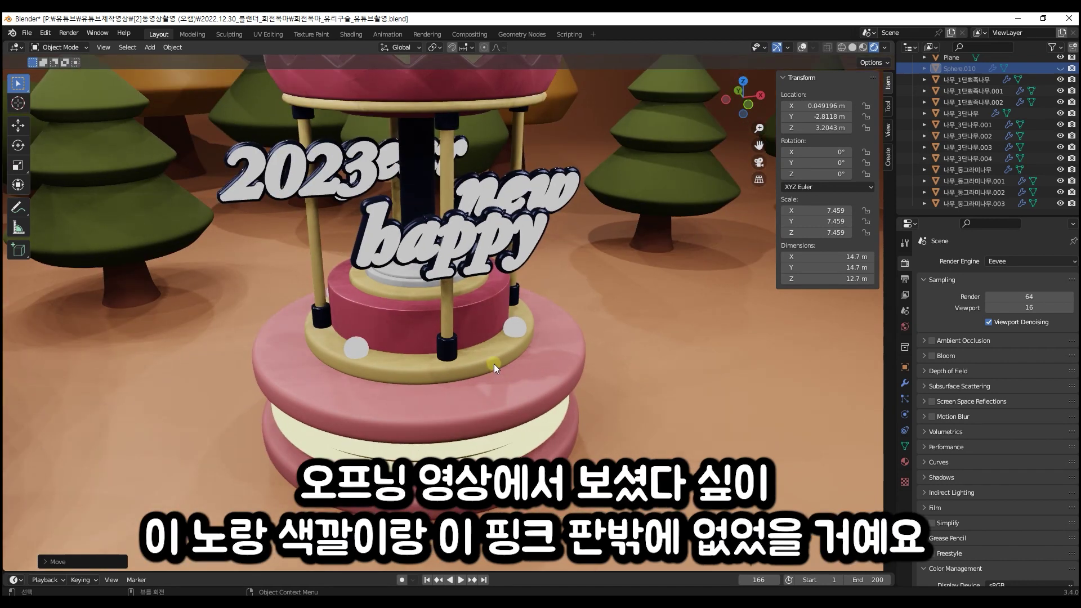
middle_click_drag(494, 364, 523, 434, "shift")
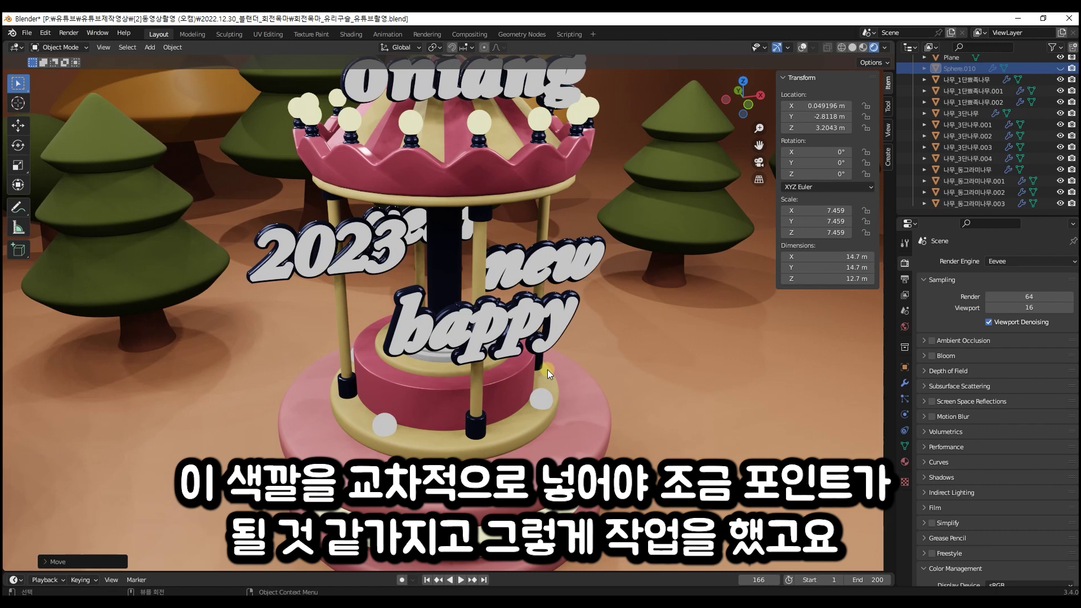
middle_click_drag(547, 369, 461, 254)
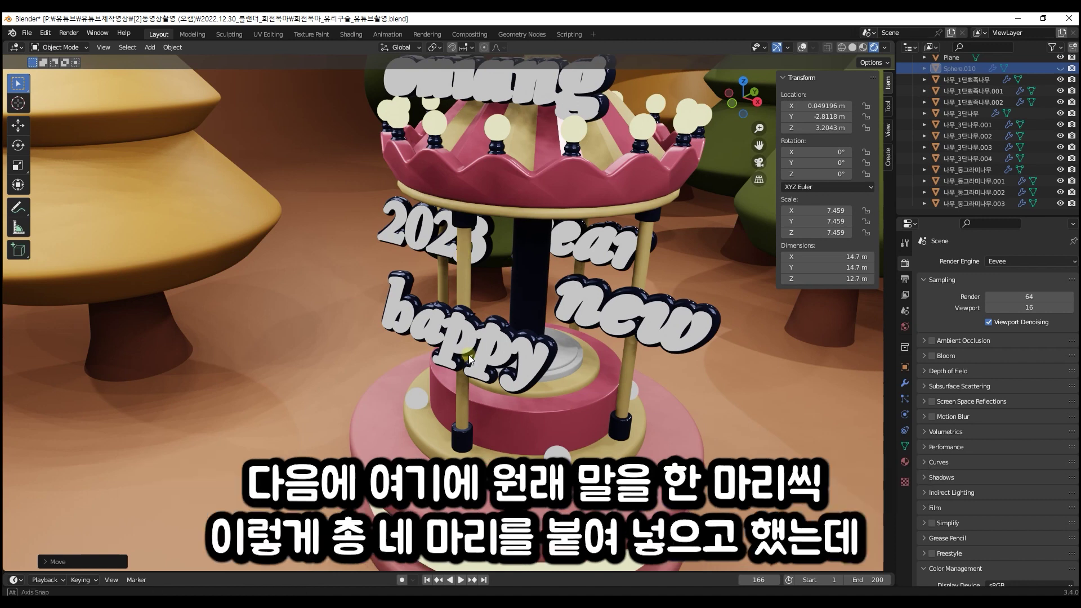
middle_click_drag(469, 355, 510, 352)
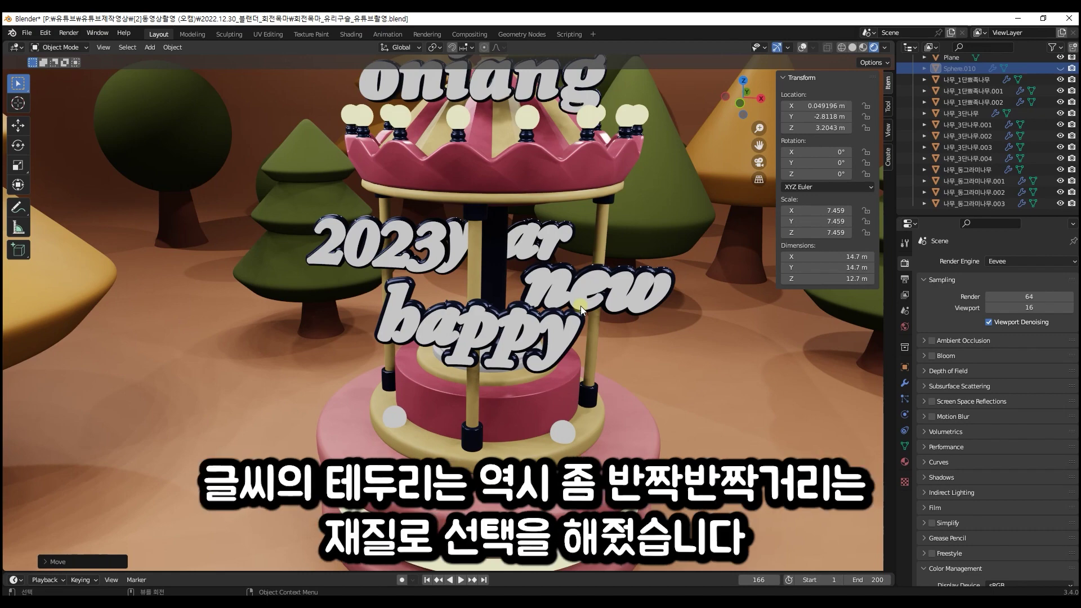
middle_click_drag(582, 308, 502, 315)
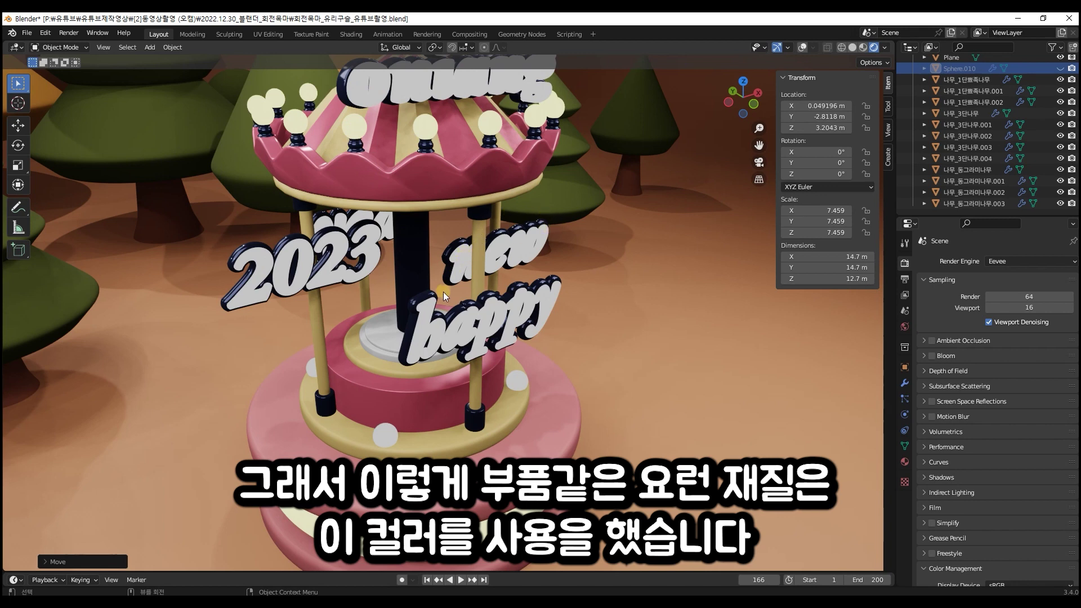
scroll(358, 400, "down", 2)
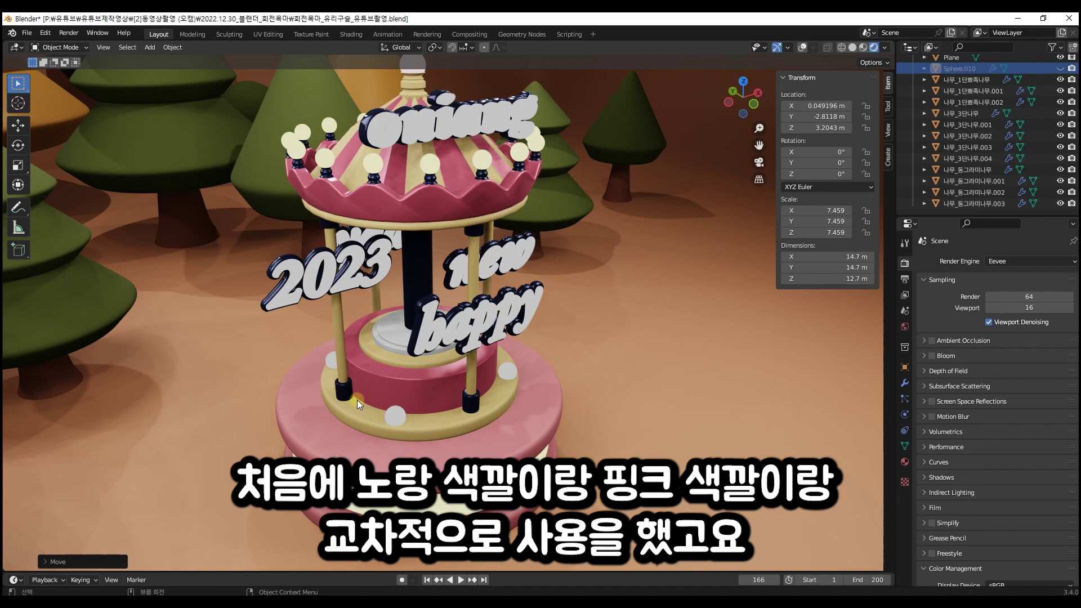
middle_click_drag(501, 161, 503, 229)
scroll(482, 168, "up", 2)
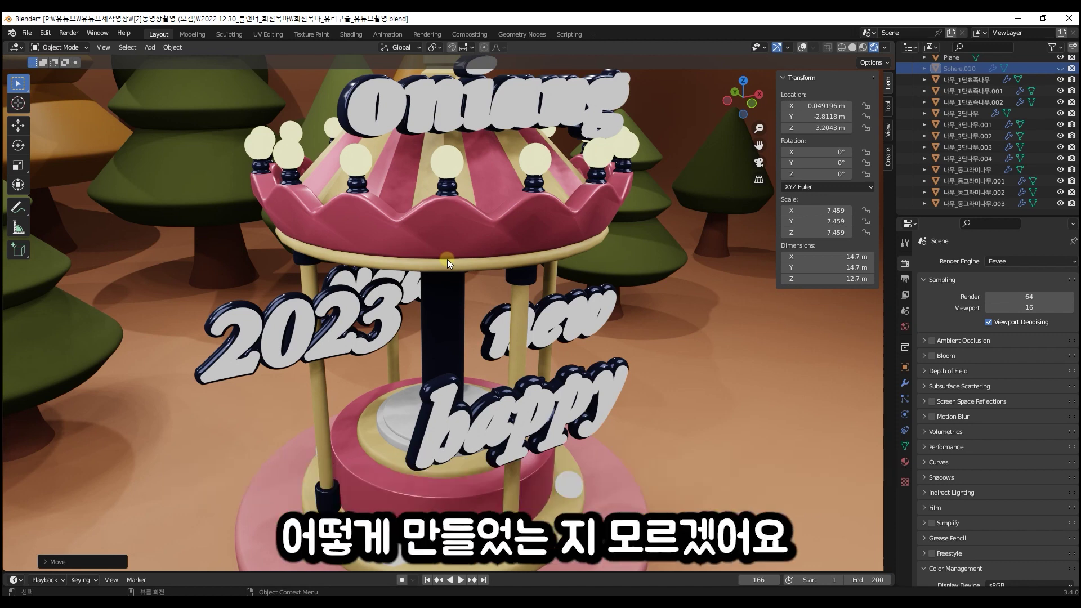
Step: Examine the striped roof, its ring of bulbs and the back of the "oniang" lettering from several angles
middle_click_drag(447, 259, 420, 408)
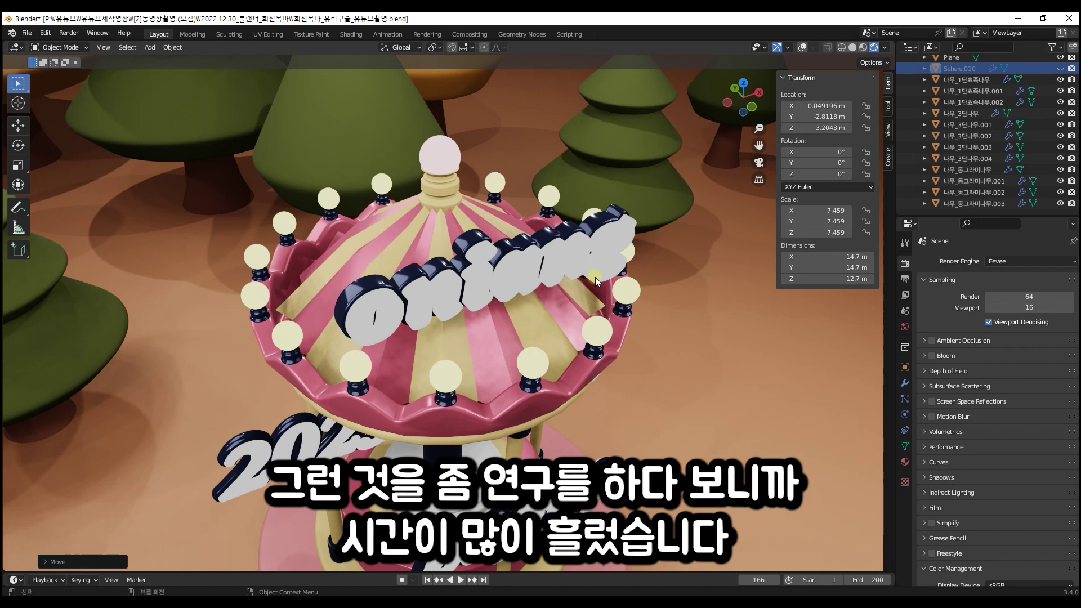
middle_click_drag(596, 277, 397, 314)
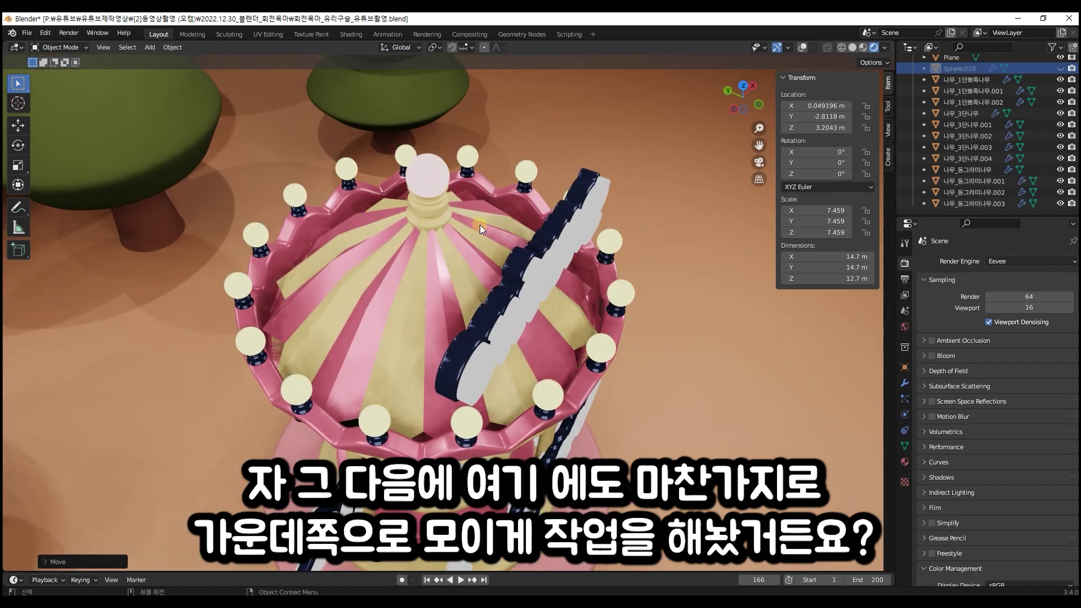
middle_click_drag(444, 288, 543, 204)
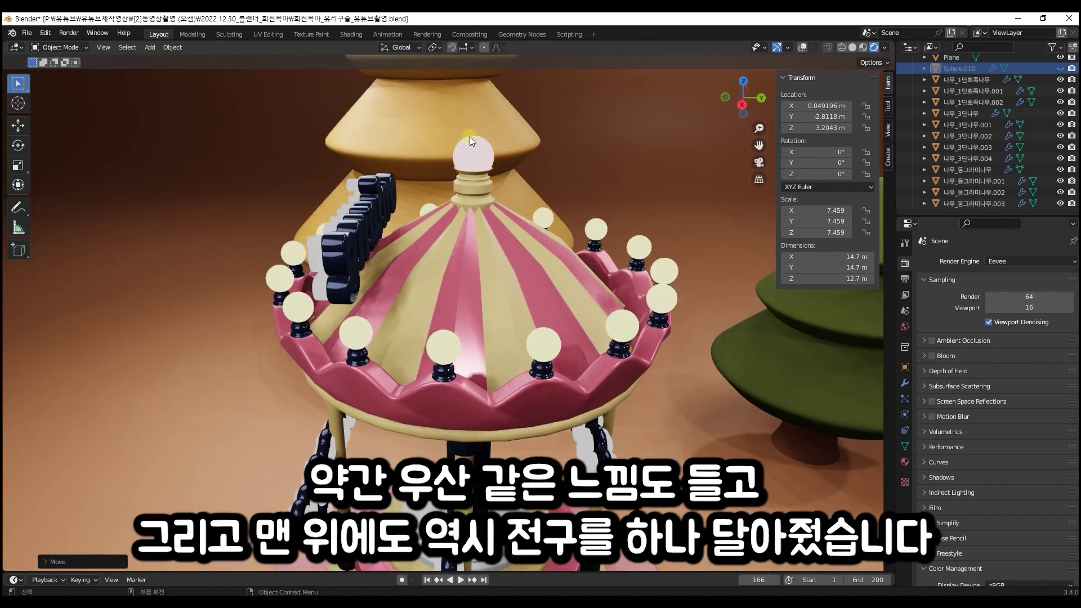
middle_click_drag(460, 243, 312, 253)
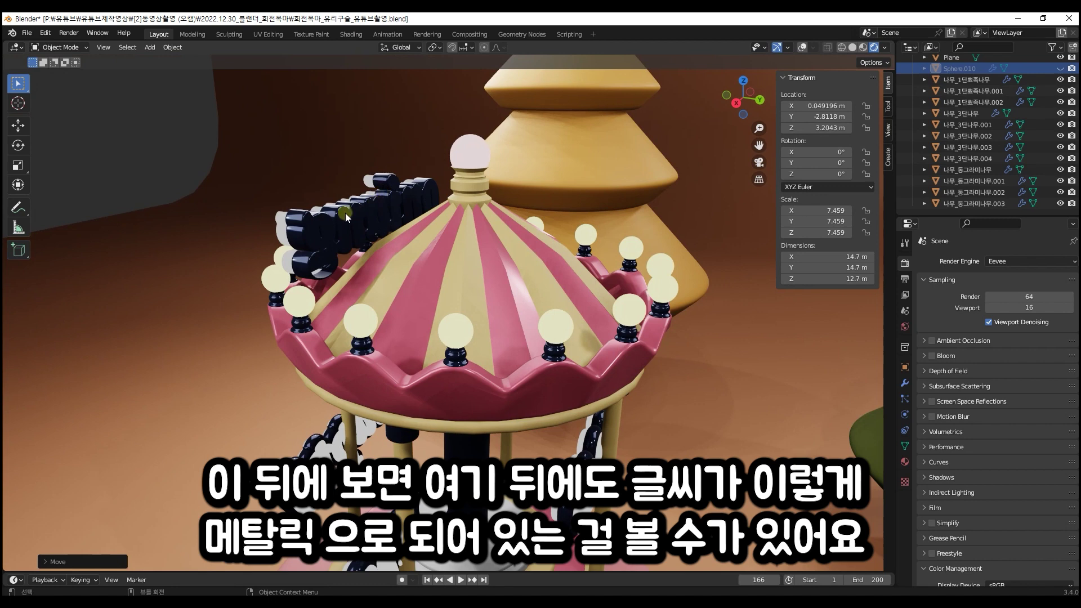
left_click(1025, 262)
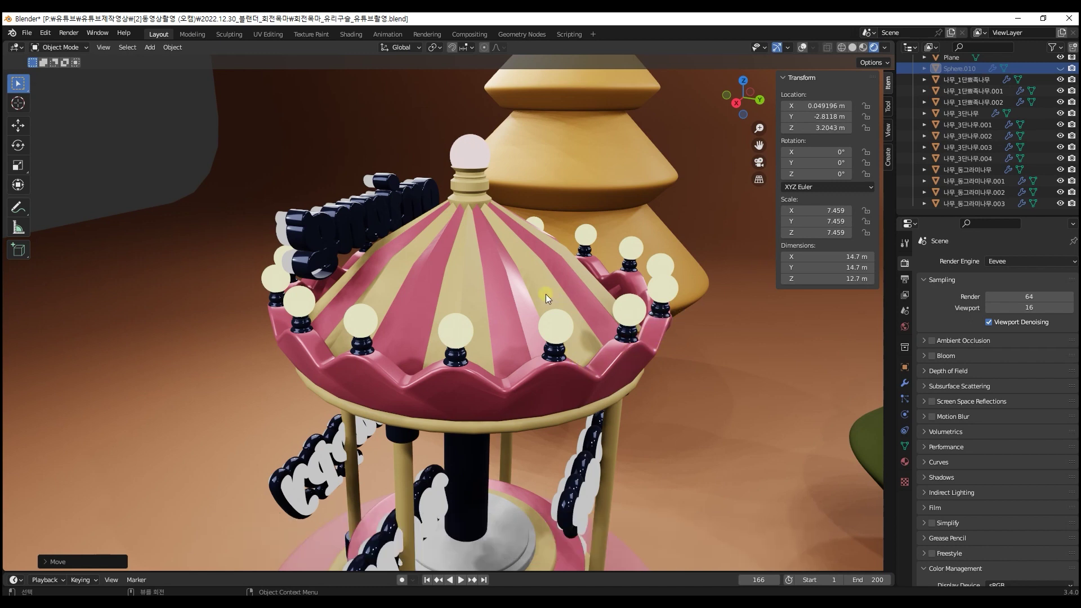
middle_click_drag(546, 294, 568, 340)
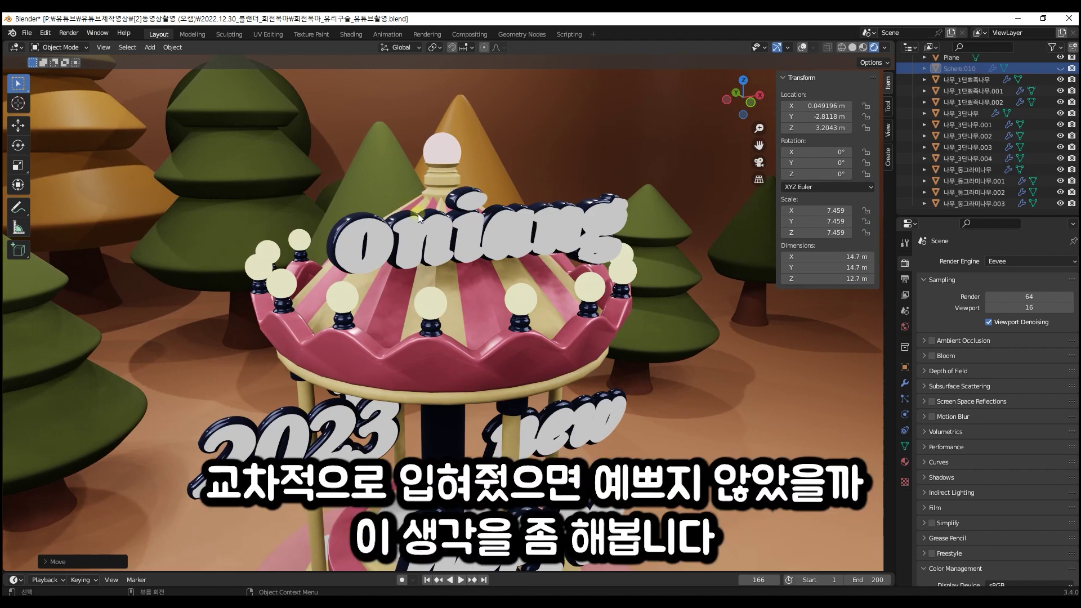
middle_click_drag(361, 323, 536, 347)
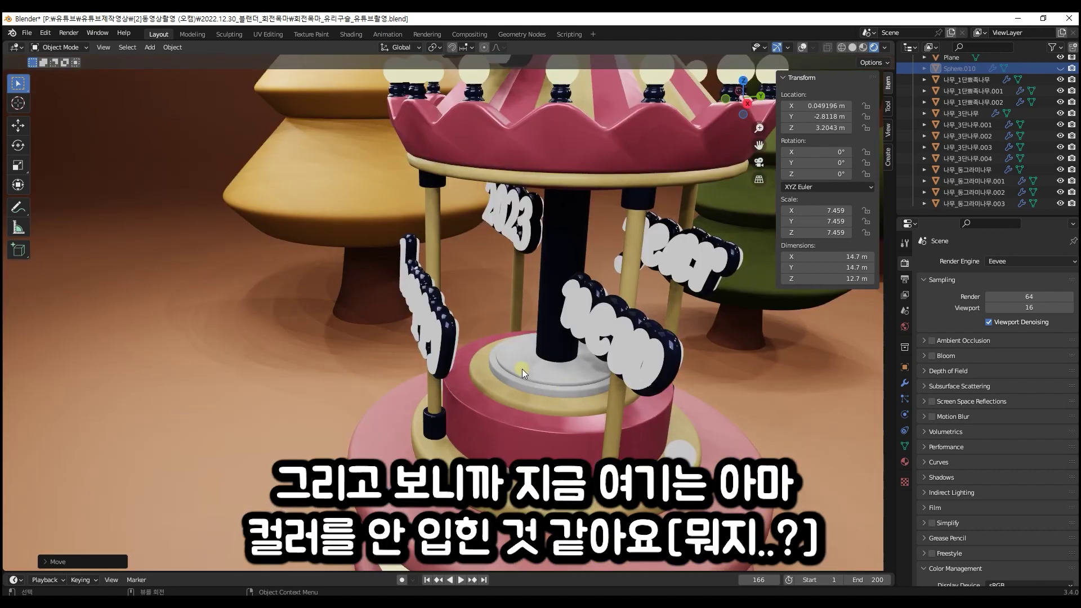
Step: Select the grey disc at the foot of the central column and inspect the lower bulbs and lettering from front and back
left_click(535, 371)
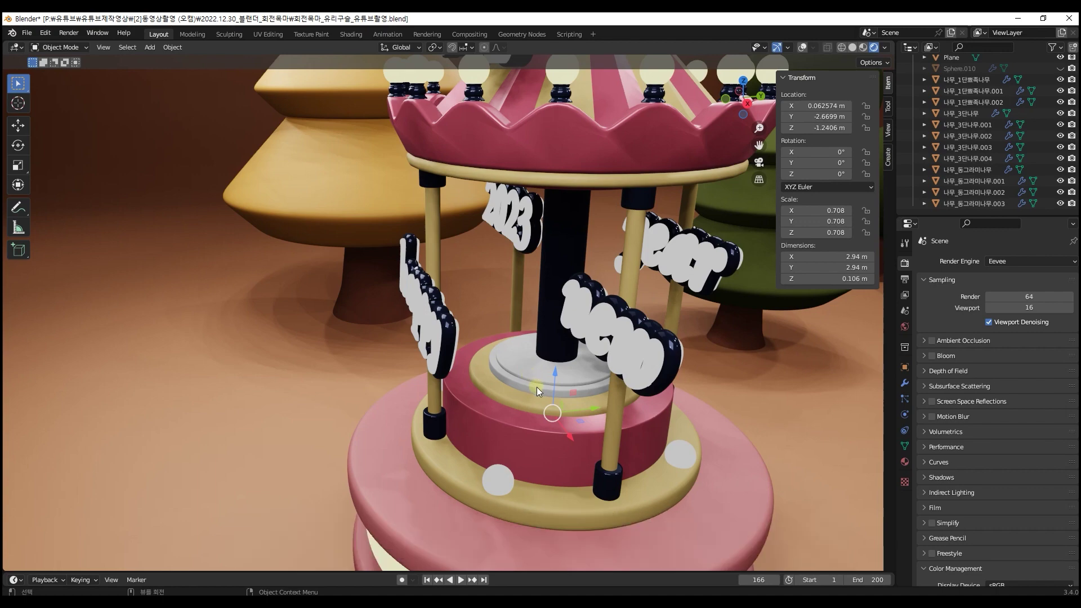
middle_click_drag(536, 391, 648, 383)
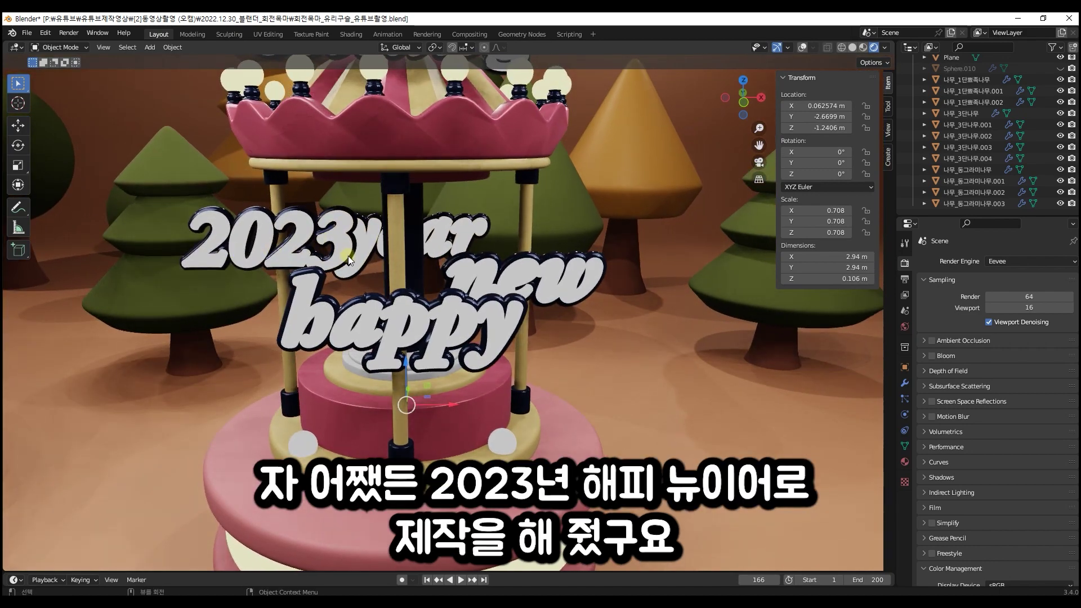
middle_click_drag(490, 328, 504, 250)
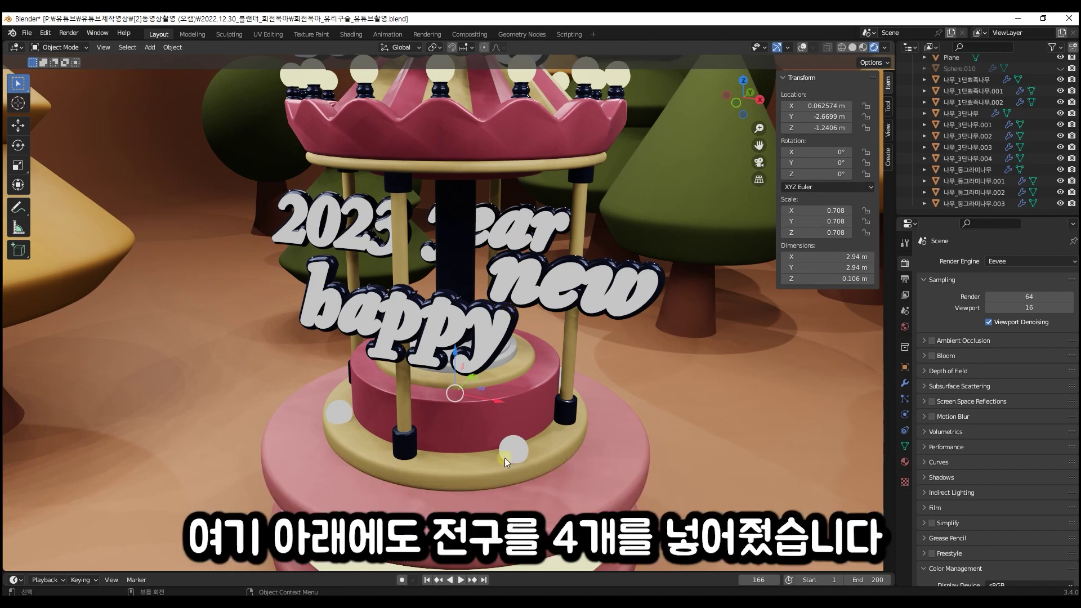
middle_click_drag(514, 447, 535, 418)
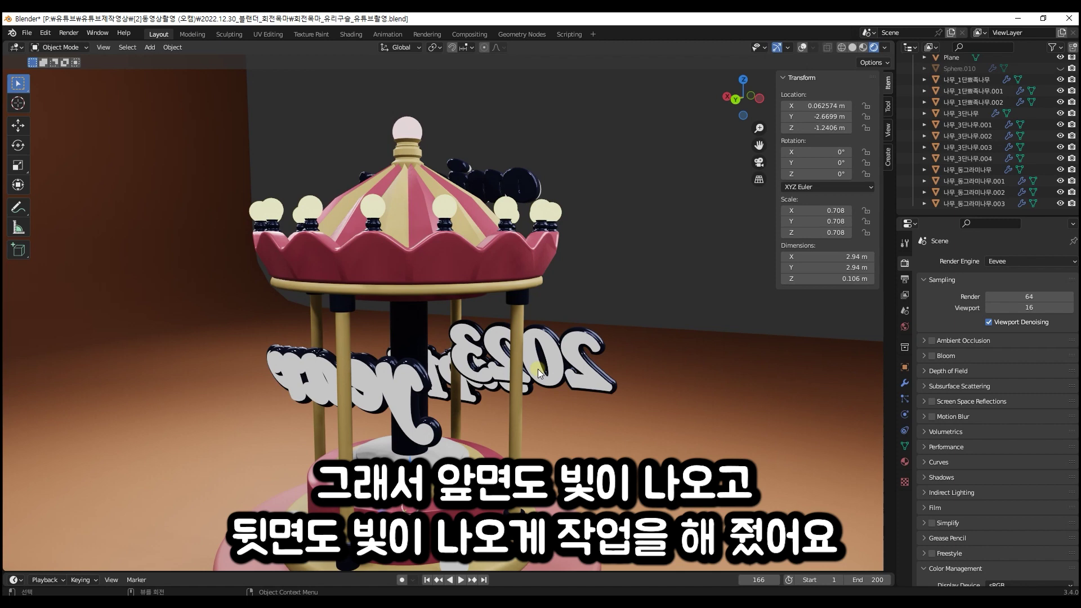
middle_click_drag(592, 187, 503, 209)
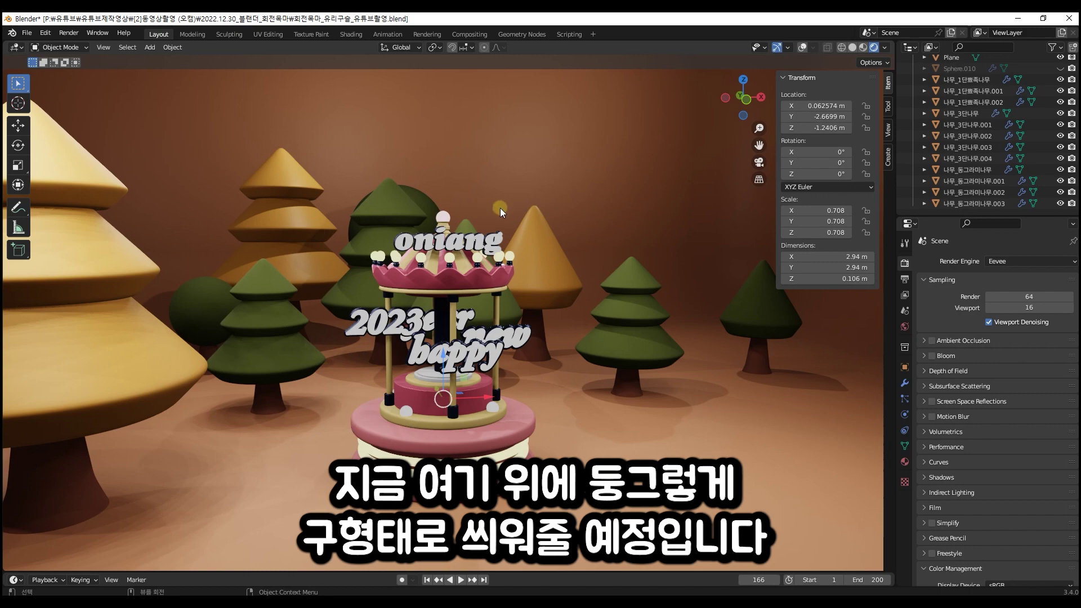
scroll(501, 298, "up", 5)
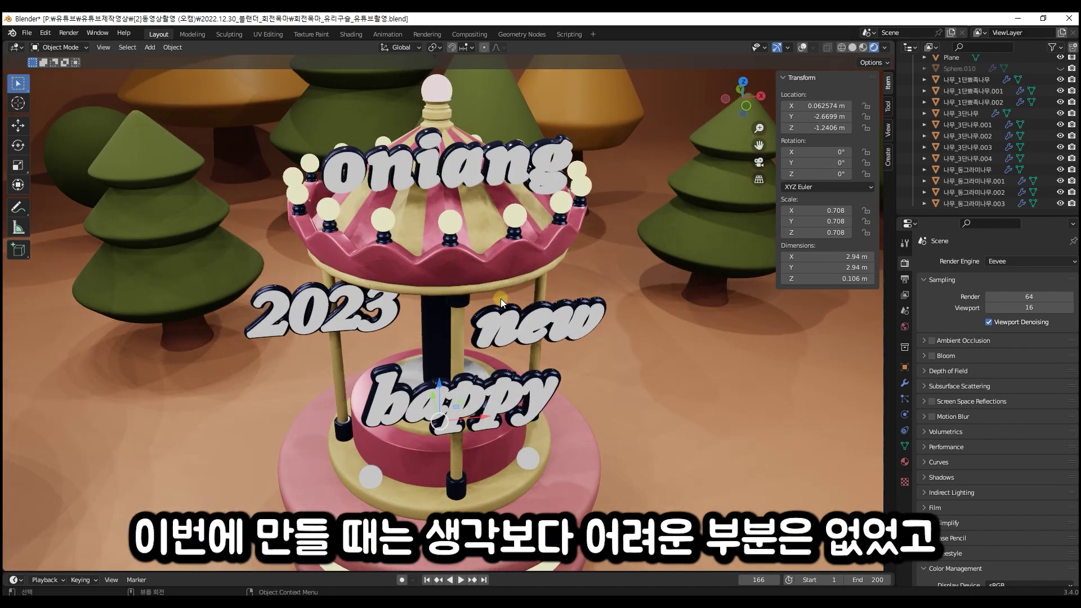
middle_click_drag(451, 339, 462, 317)
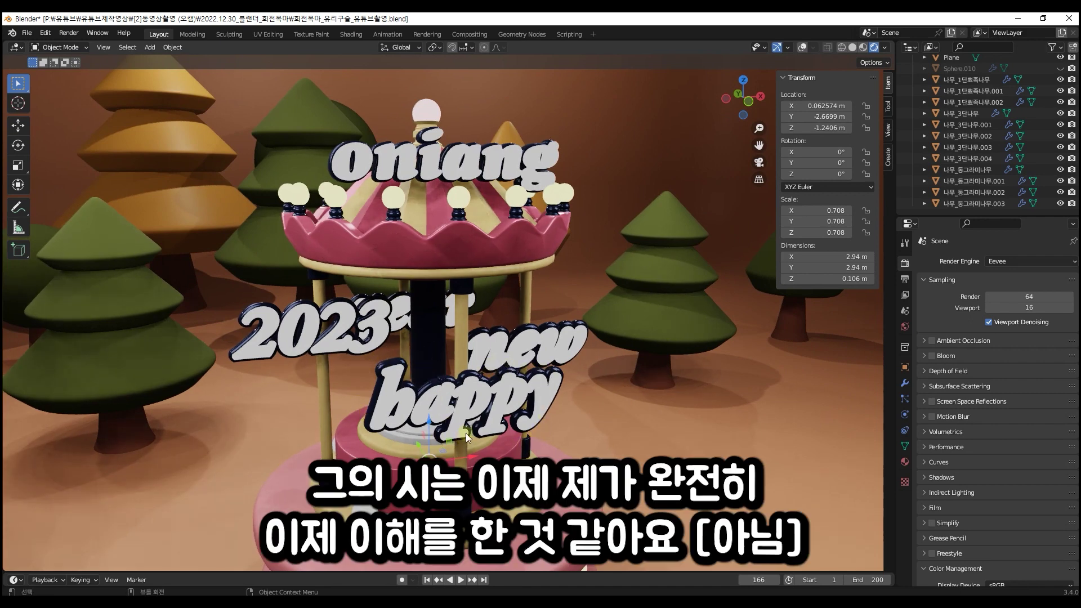
middle_click_drag(383, 302, 530, 223)
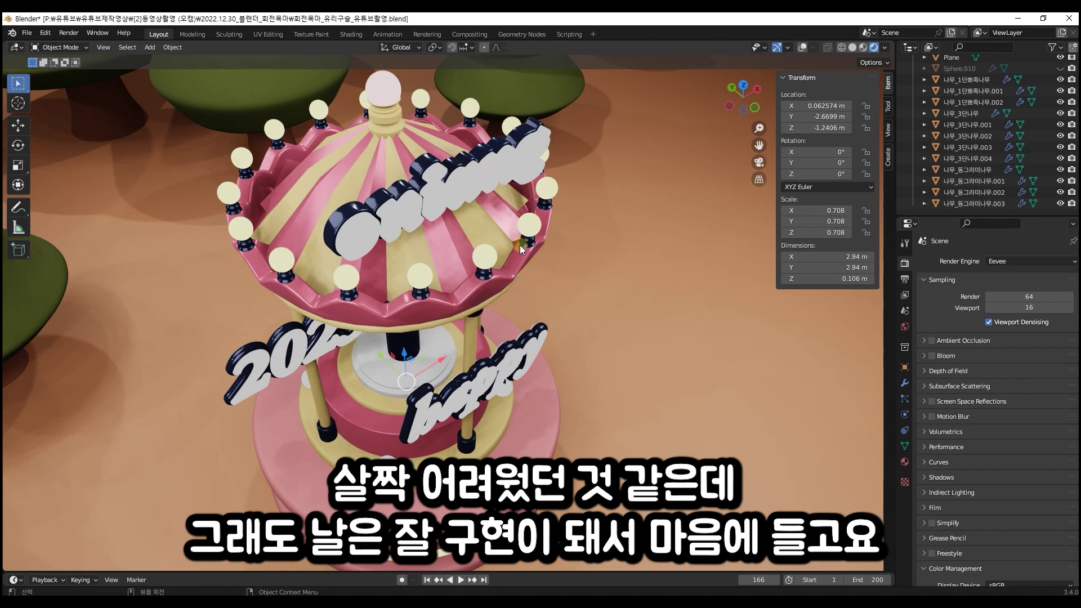
middle_click_drag(507, 276, 447, 234)
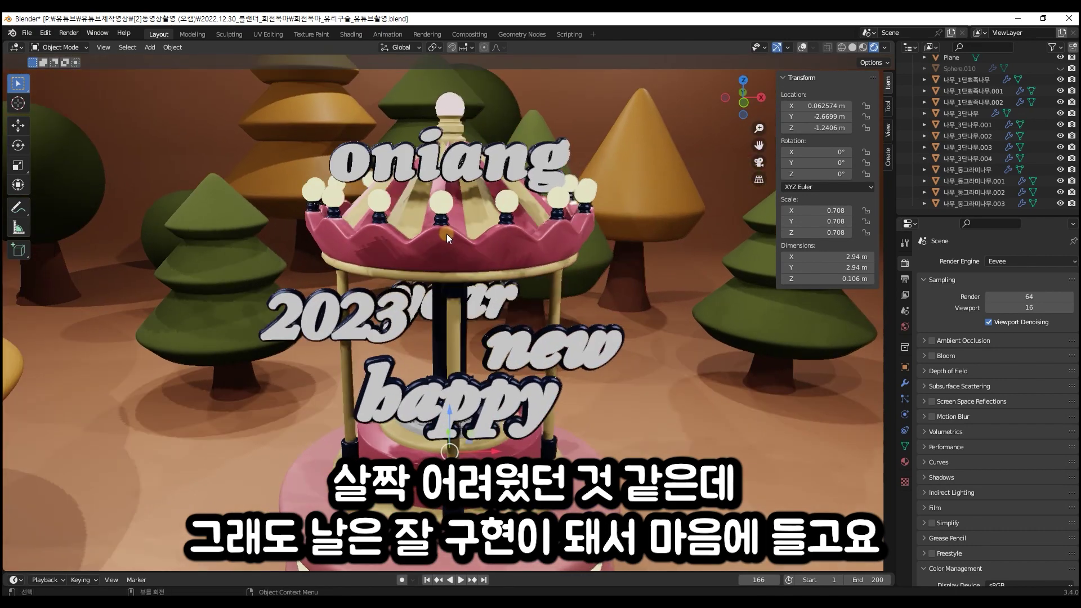
Step: Show the Sphere.010 glass ball around the carousel and switch the render engine to Cycles
scroll(657, 201, "down", 5)
scroll(991, 175, "up", 3)
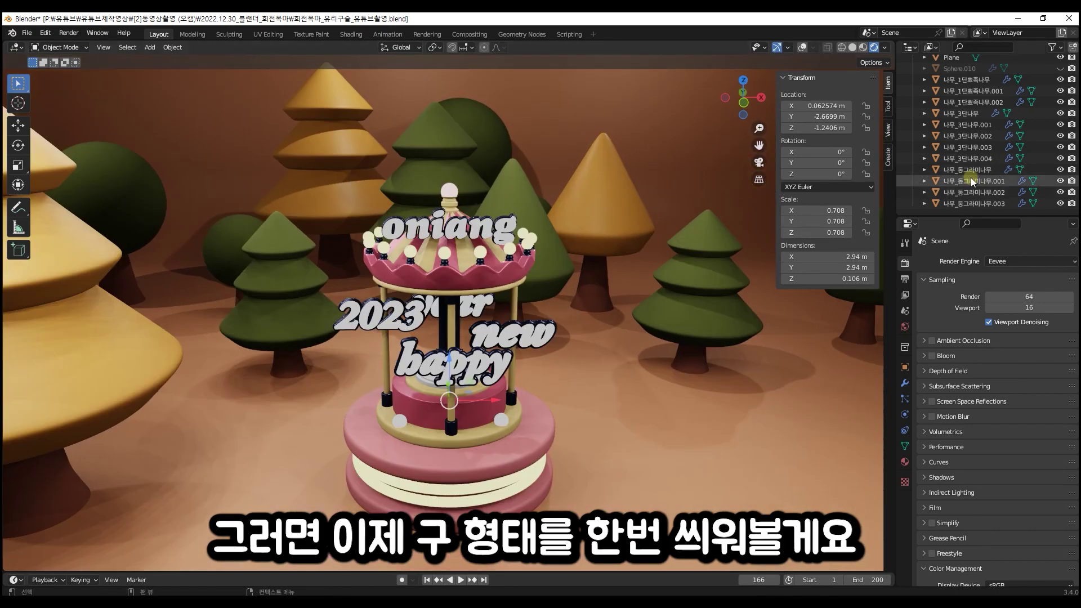
scroll(990, 180, "up", 1)
left_click(1060, 157)
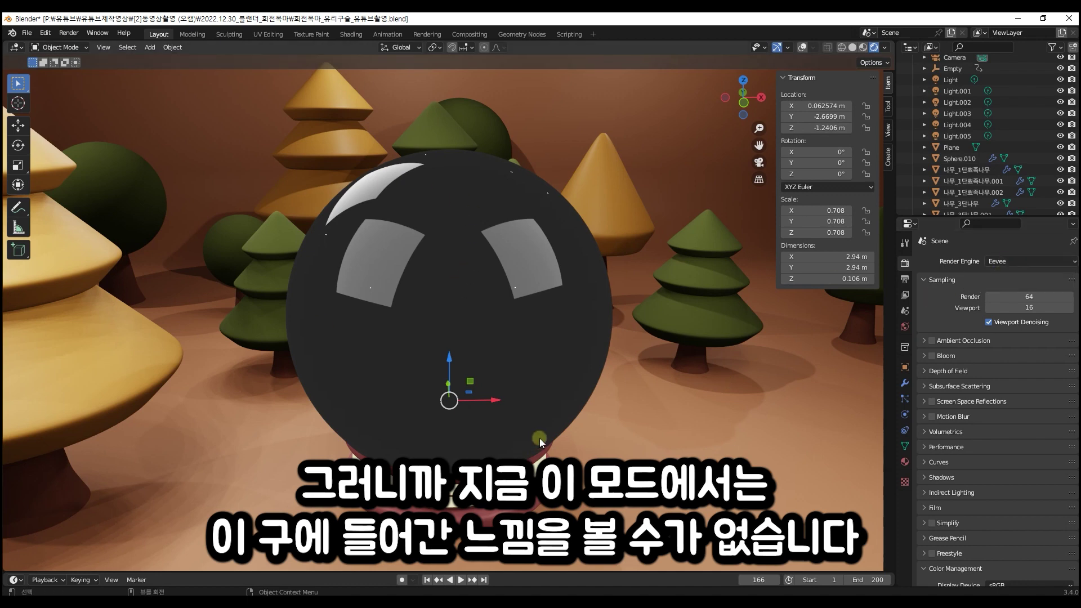
left_click(1041, 263)
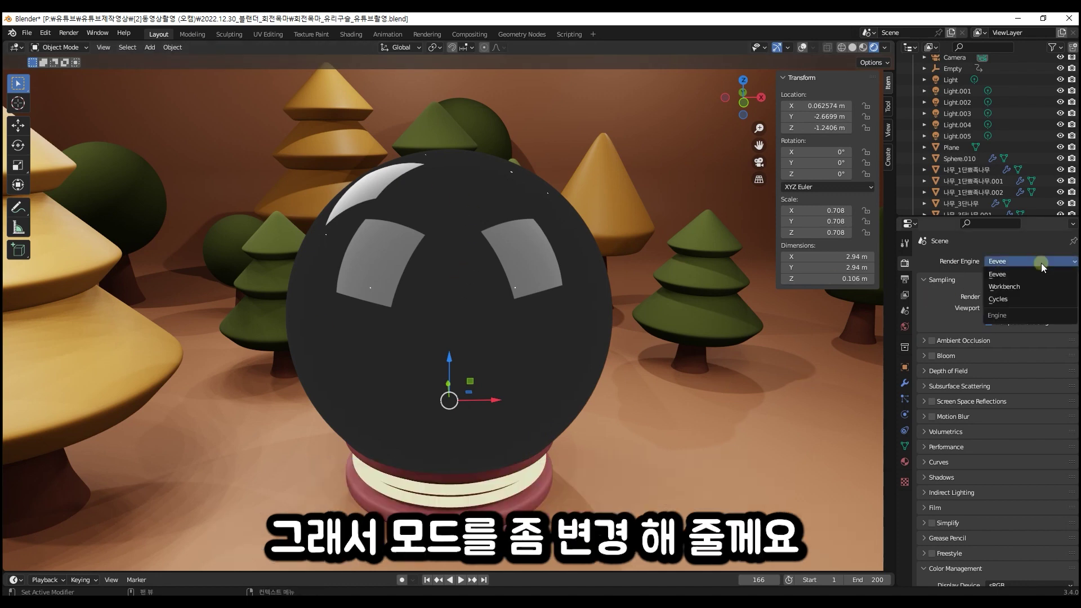
left_click(1020, 299)
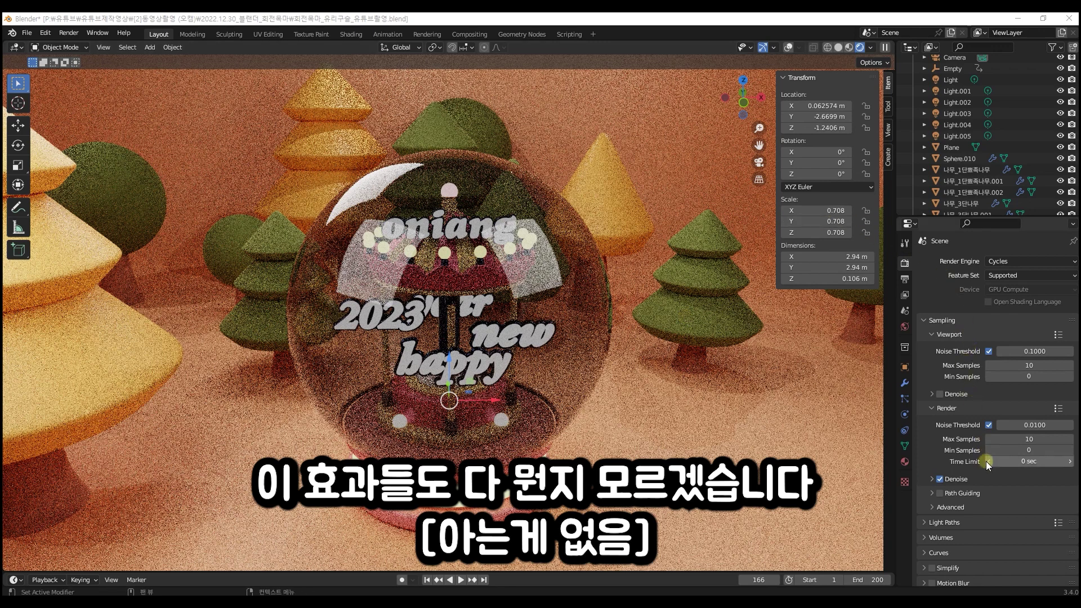
Step: Hide the Sphere.010 glass ball in the viewport and switch the render engine back to Eevee
scroll(959, 448, "down", 4)
scroll(959, 447, "down", 5)
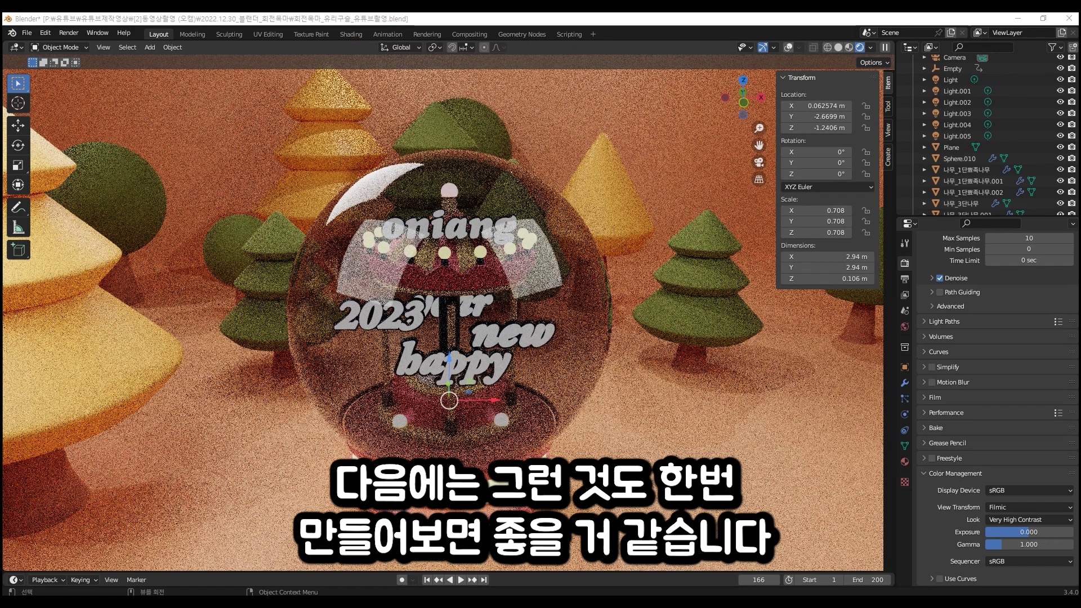
middle_click_drag(359, 455, 310, 422)
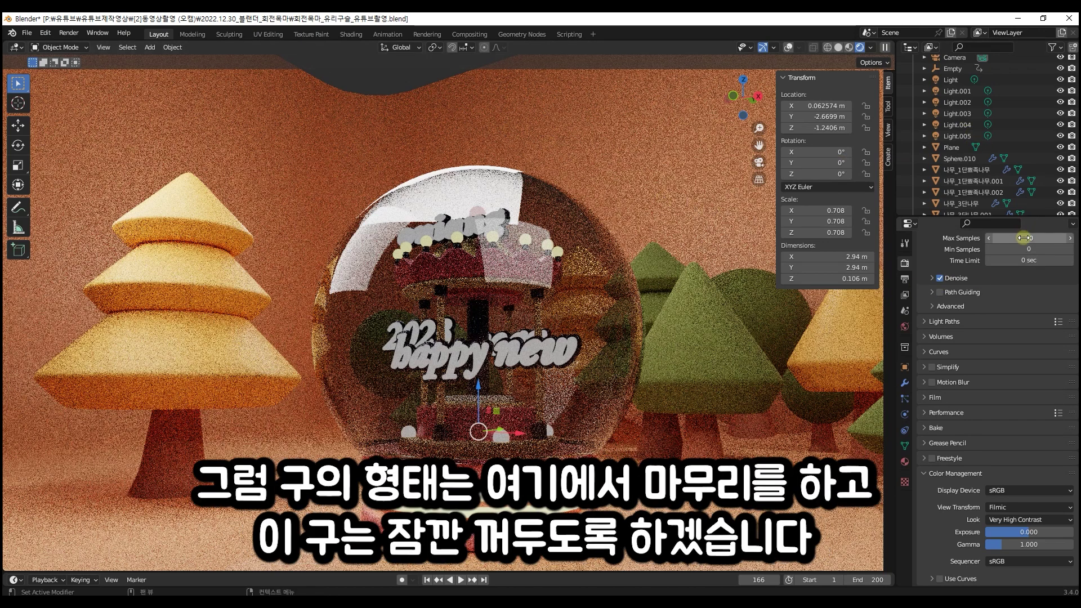
scroll(991, 169, "down", 3)
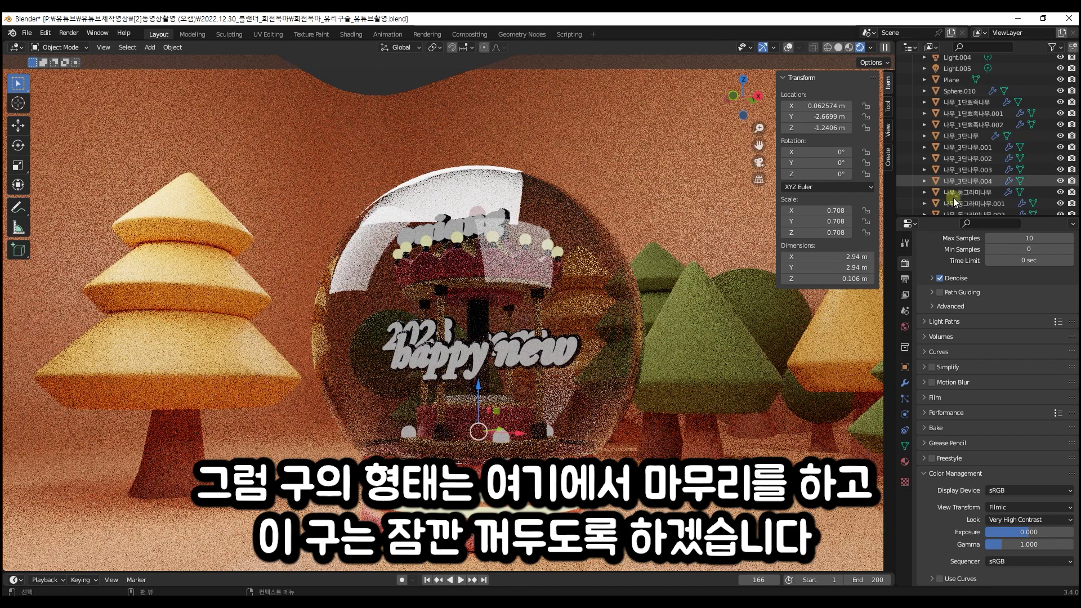
left_click(573, 280)
left_click(1019, 262)
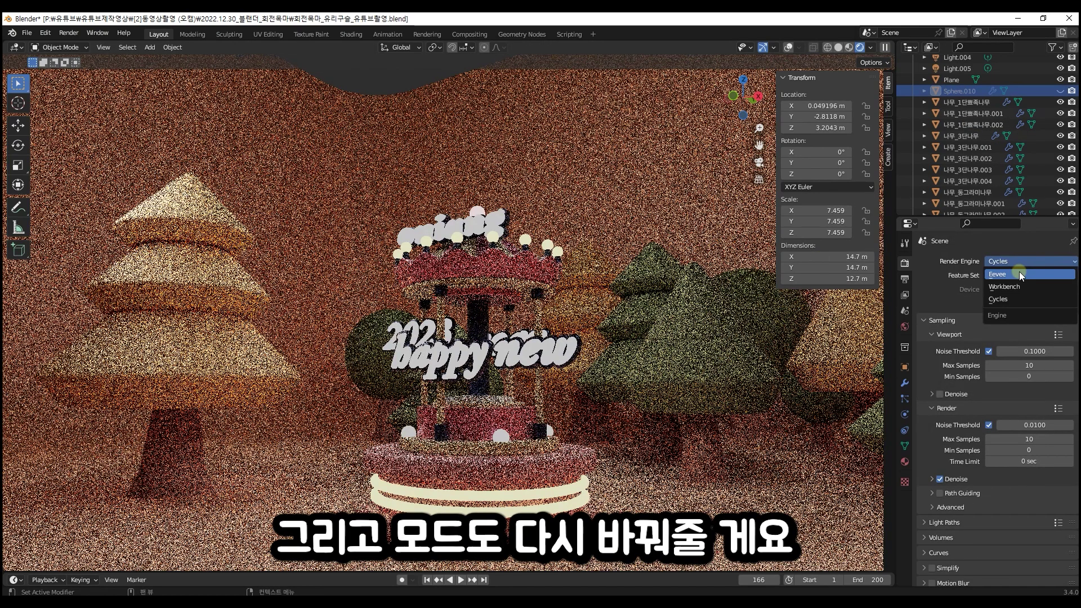
left_click(1020, 274)
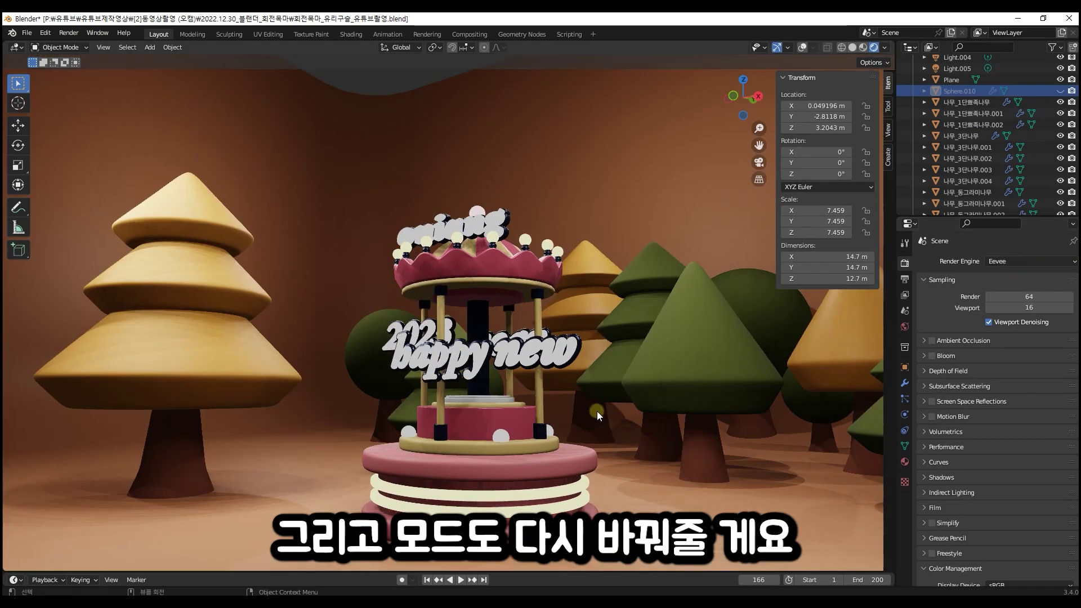
Step: Examine the whole carousel and its lettering in the Eevee preview from several angles and distances
middle_click_drag(597, 362, 610, 400)
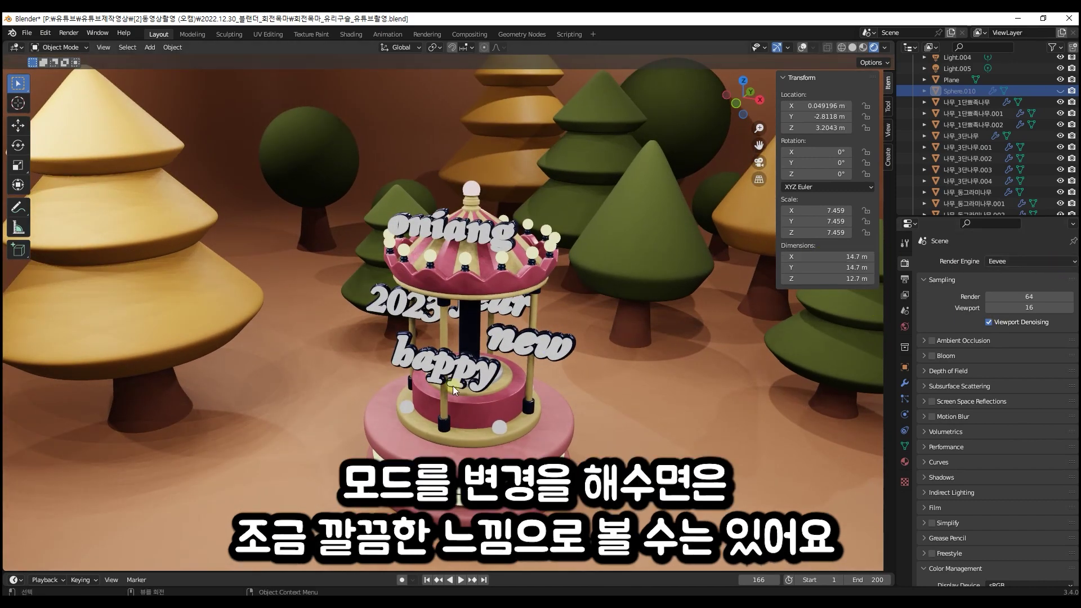
scroll(453, 386, "up", 2)
scroll(453, 386, "up", 2)
scroll(572, 403, "down", 2)
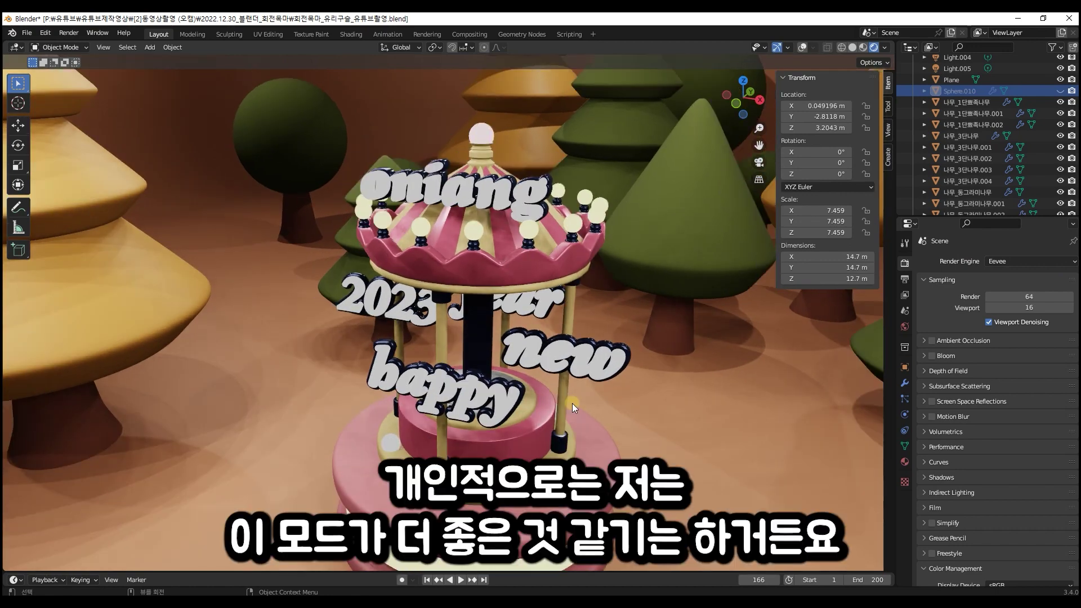
left_click(1029, 263)
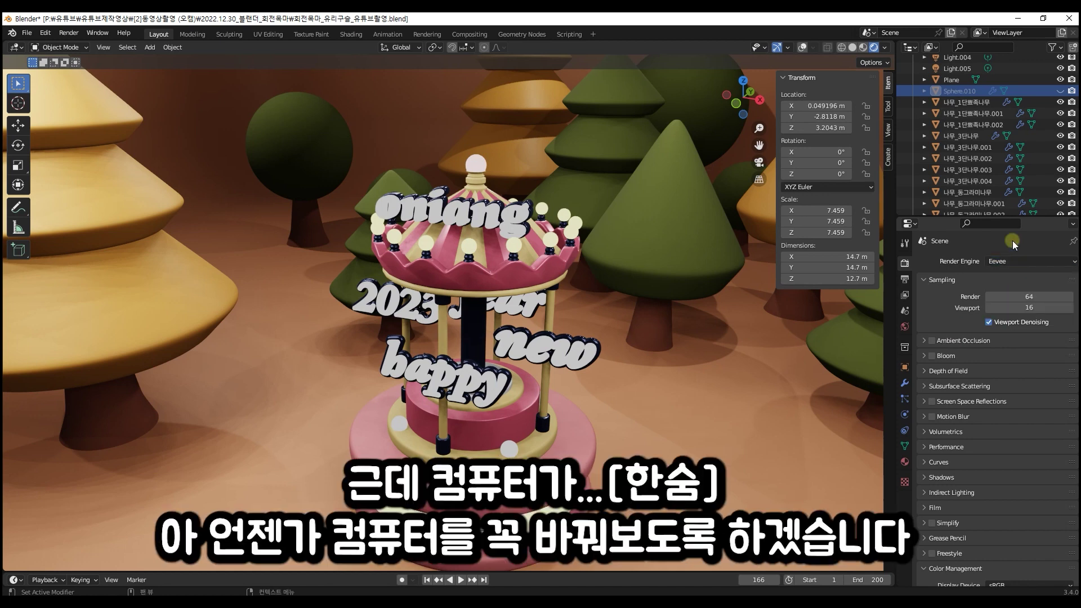
middle_click_drag(493, 487, 511, 459)
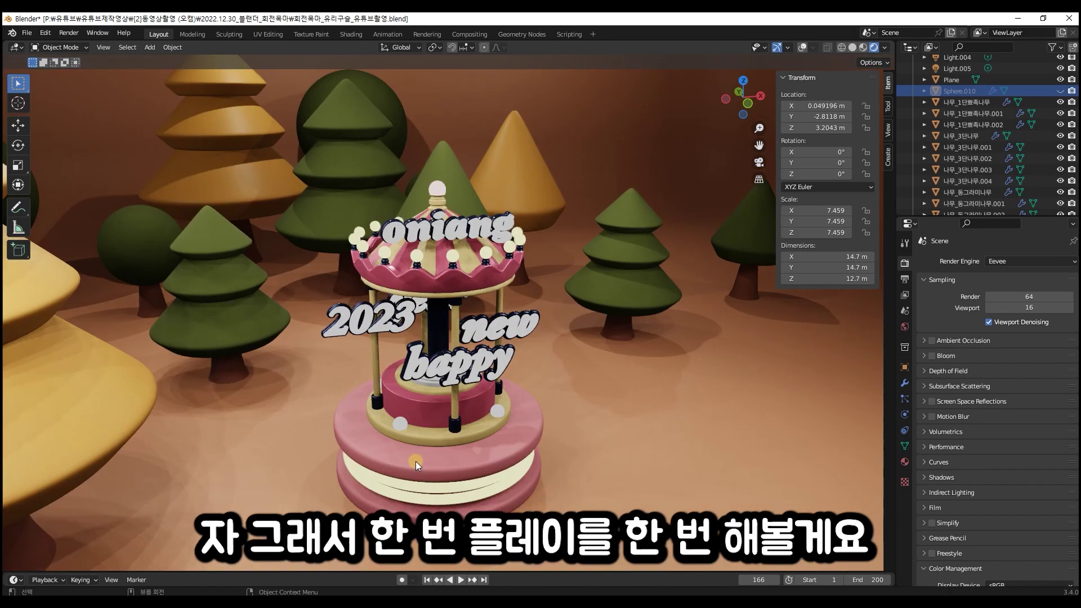
middle_click_drag(416, 461, 409, 449)
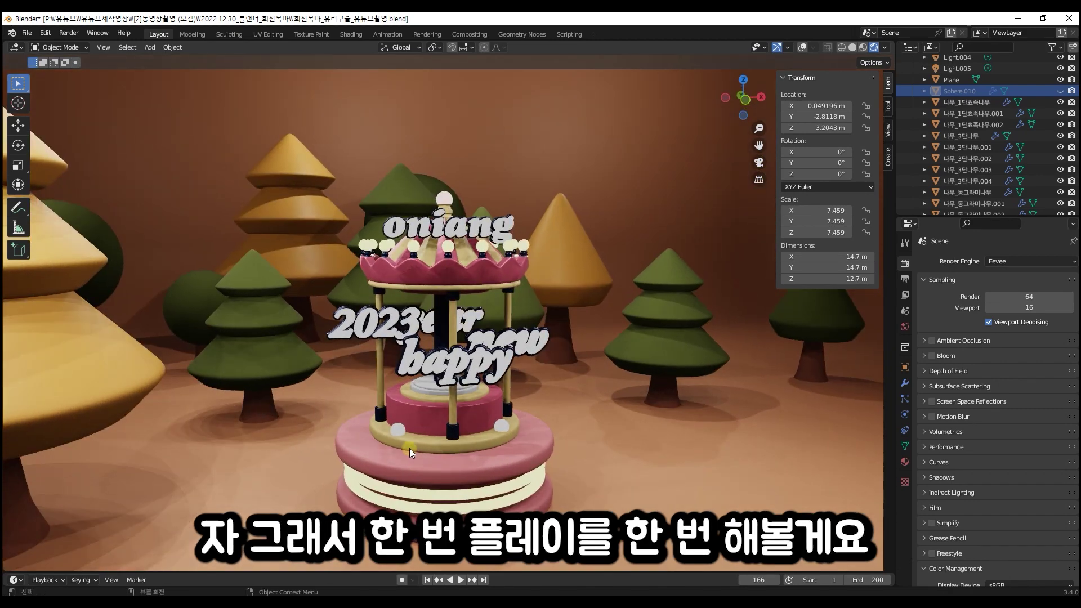
Step: Enlarge the timeline and play the carousel animation, keeping Eevee as the render engine
left_click_drag(562, 571, 561, 493)
key("space")
left_click(179, 527)
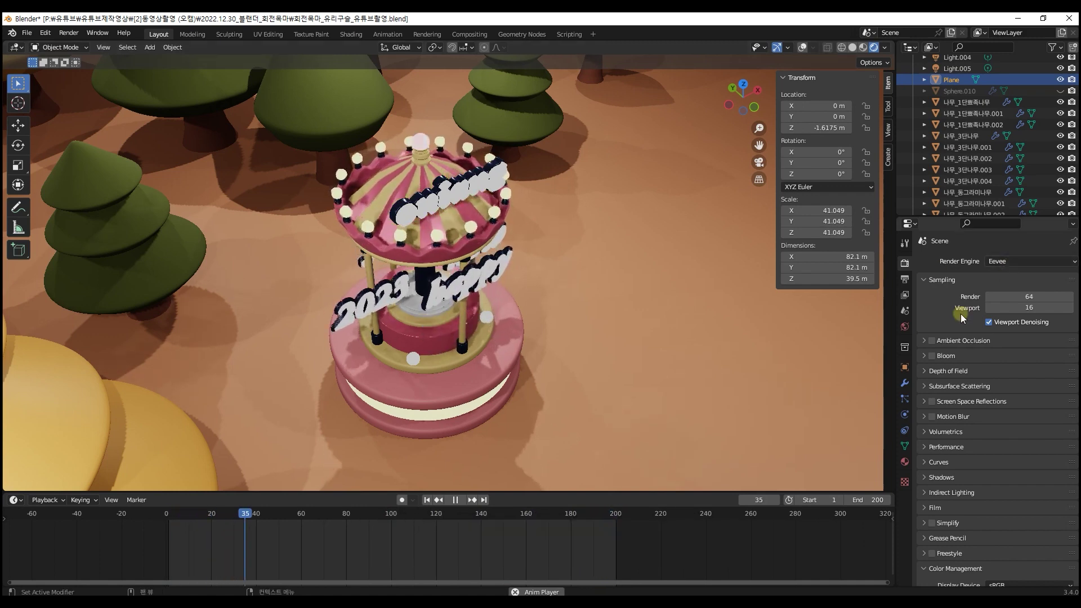
left_click(996, 262)
left_click(995, 274)
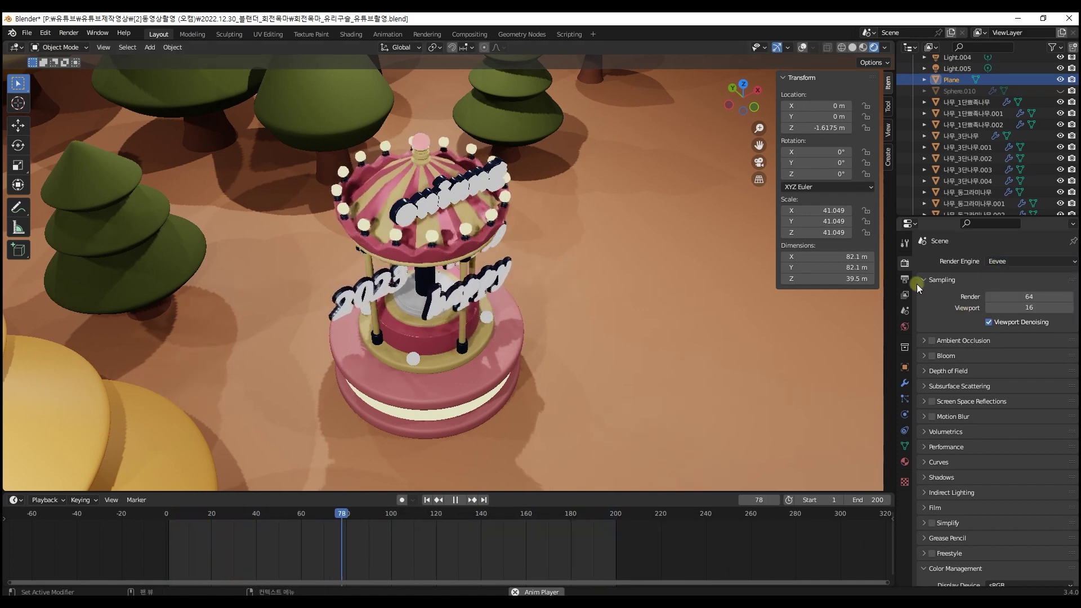
Step: Watch the rotating carousel from low, high and distant views, select the "happy" lettering and stop the playback
middle_click_drag(395, 263, 399, 214)
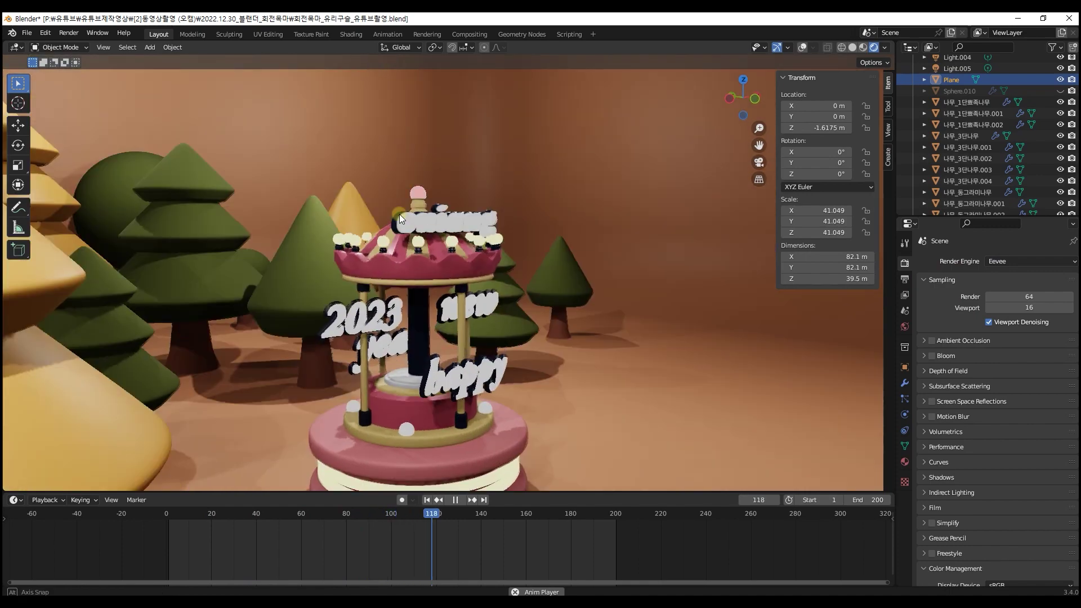
scroll(501, 342, "up", 1)
middle_click_drag(500, 342, 402, 386)
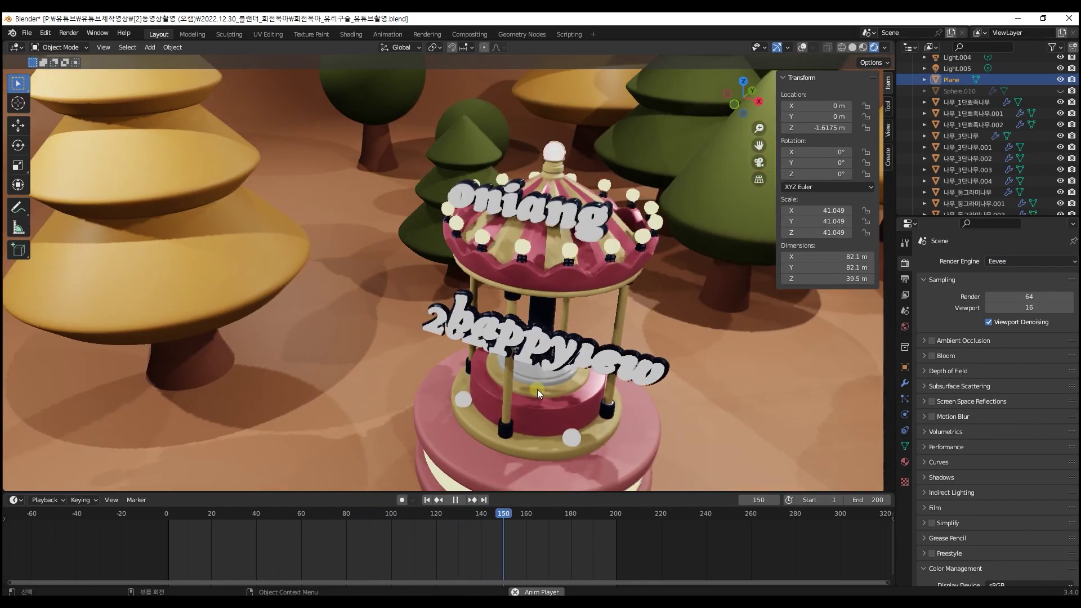
left_click(556, 355)
scroll(572, 390, "down", 3)
middle_click_drag(573, 389, 582, 363)
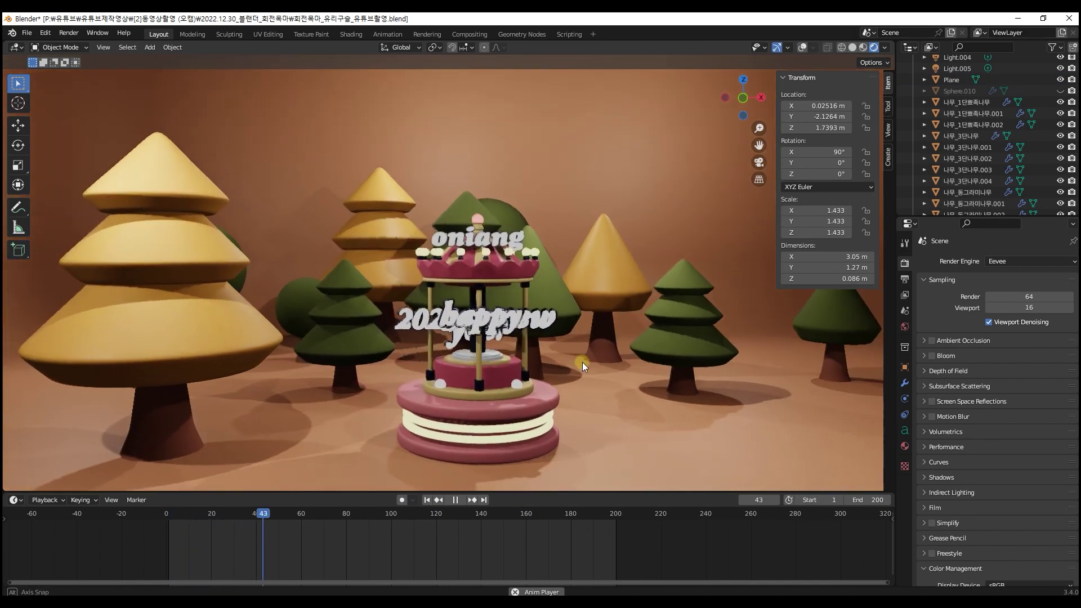
key("space")
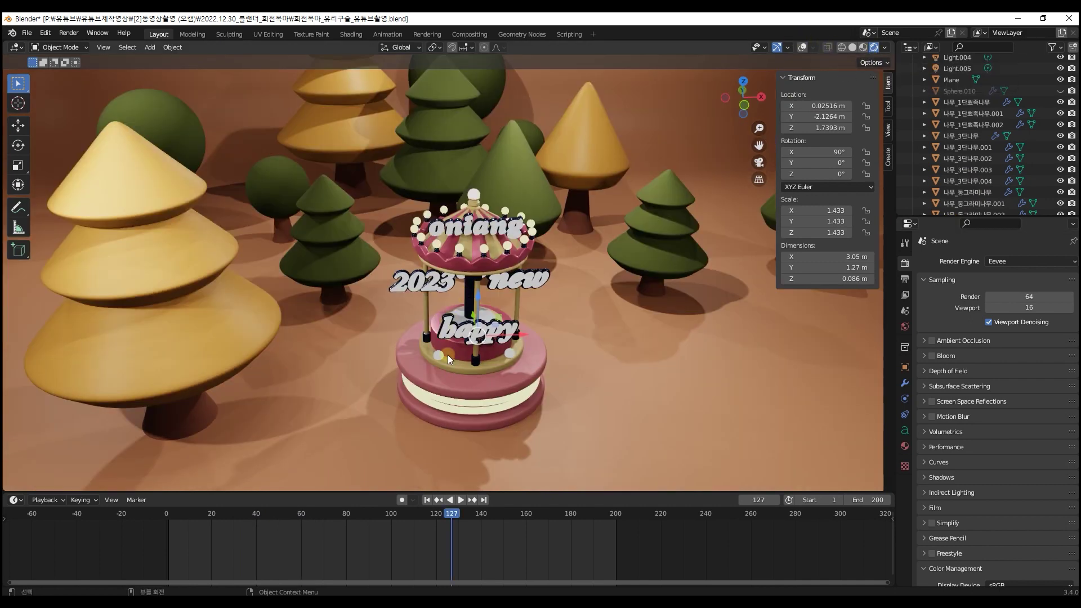
Step: Inspect the carousel's lettering, scalloped striped roof and ring of bulbs up close and from a distance
scroll(447, 355, "up", 5)
mouse_move(535, 367)
middle_mouse_down()
mouse_move(531, 348)
mouse_move(538, 359)
middle_mouse_up()
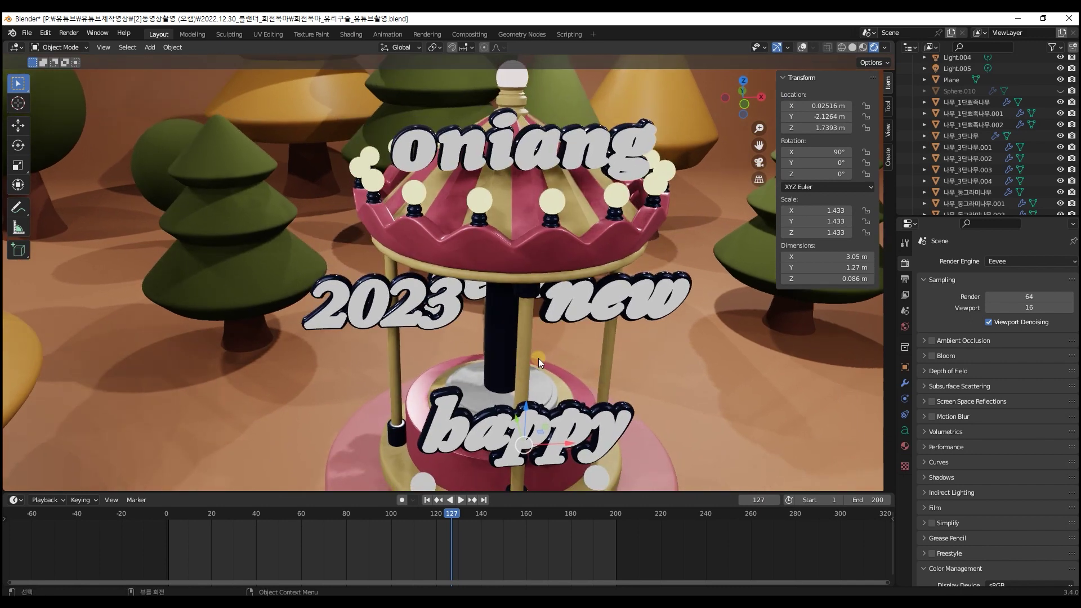
scroll(538, 358, "down", 5)
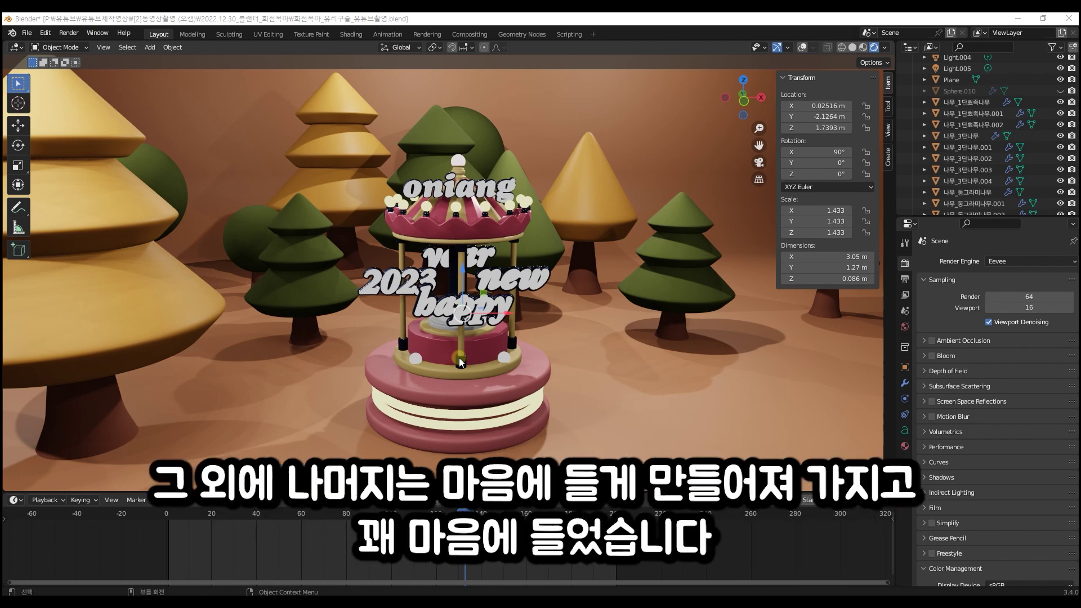
middle_click_drag(466, 248, 503, 265)
scroll(472, 186, "up", 4)
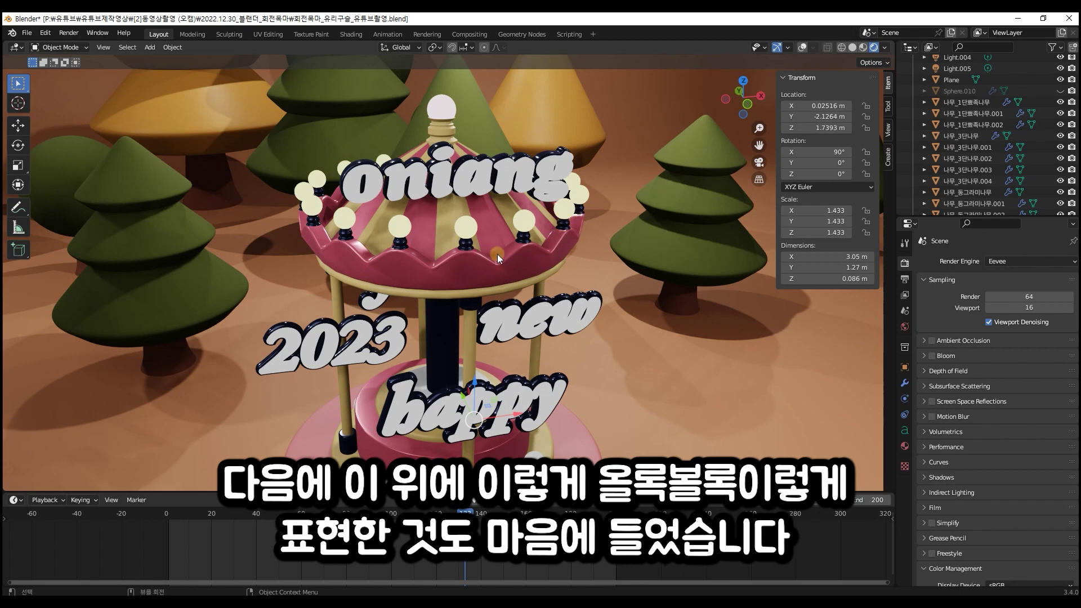
Step: Replay the carousel's rotation from an earlier frame and view it together with the surrounding trees
left_click_drag(448, 514, 240, 513)
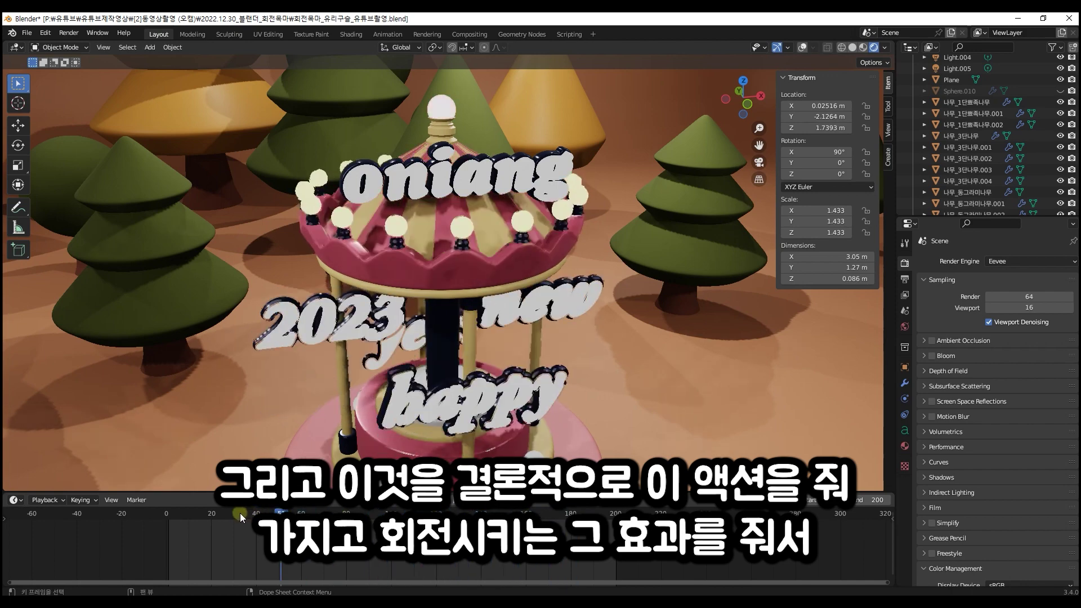
key("space")
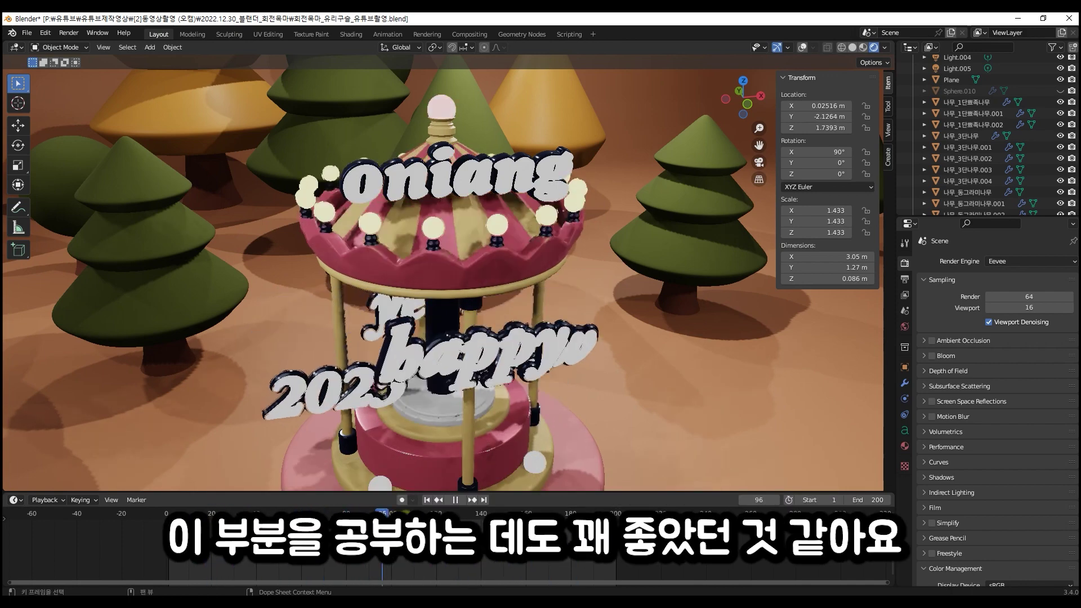
middle_click_drag(523, 389, 533, 388)
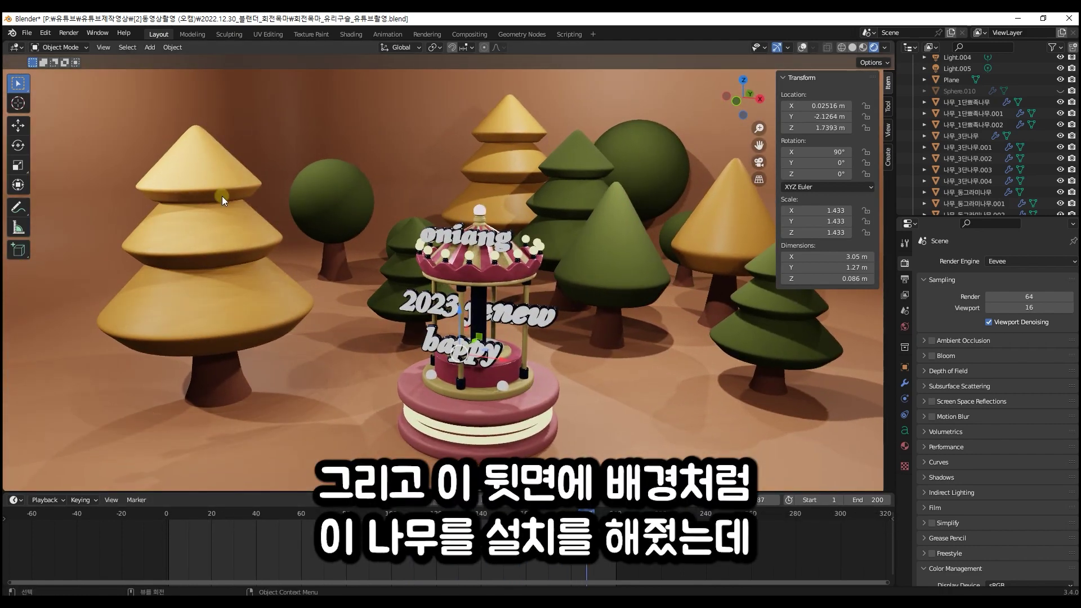
middle_click_drag(477, 425, 490, 422)
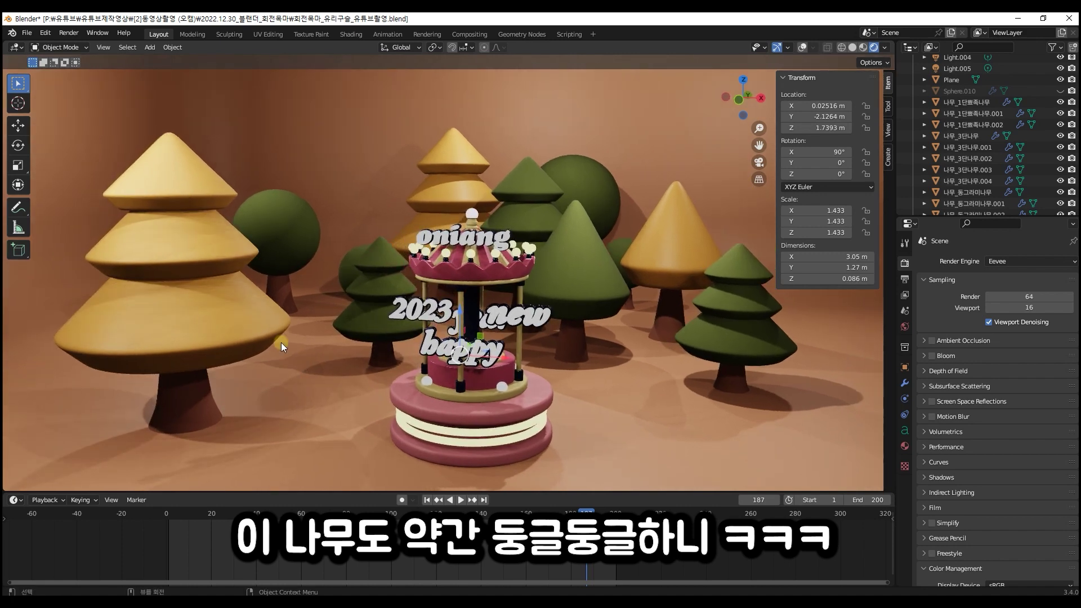